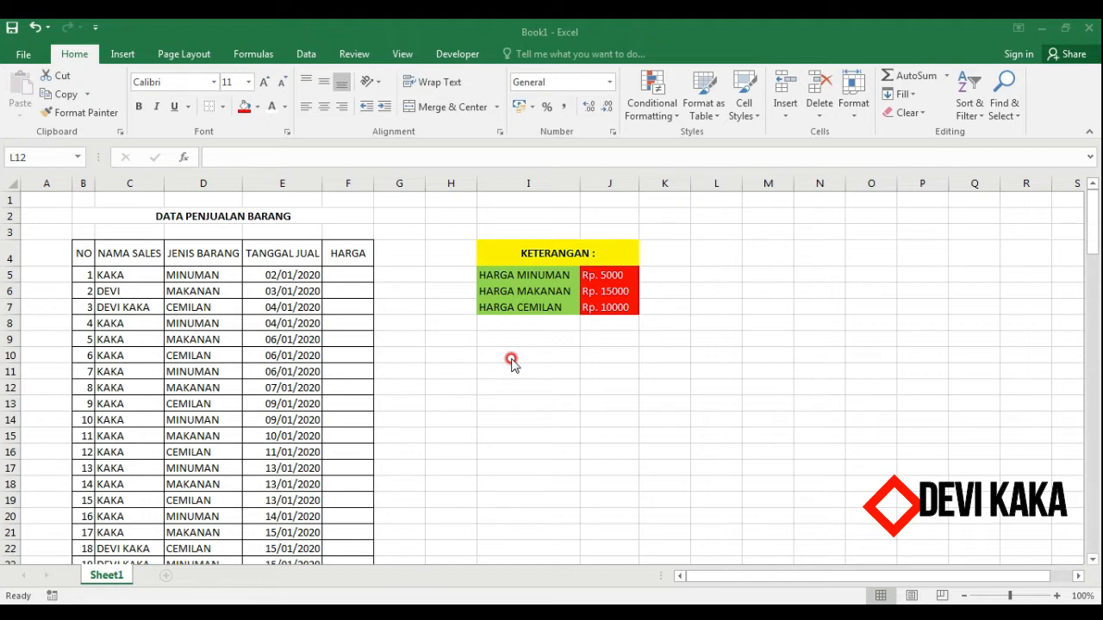
{"action": "left_click", "coordinate": [509, 356]}
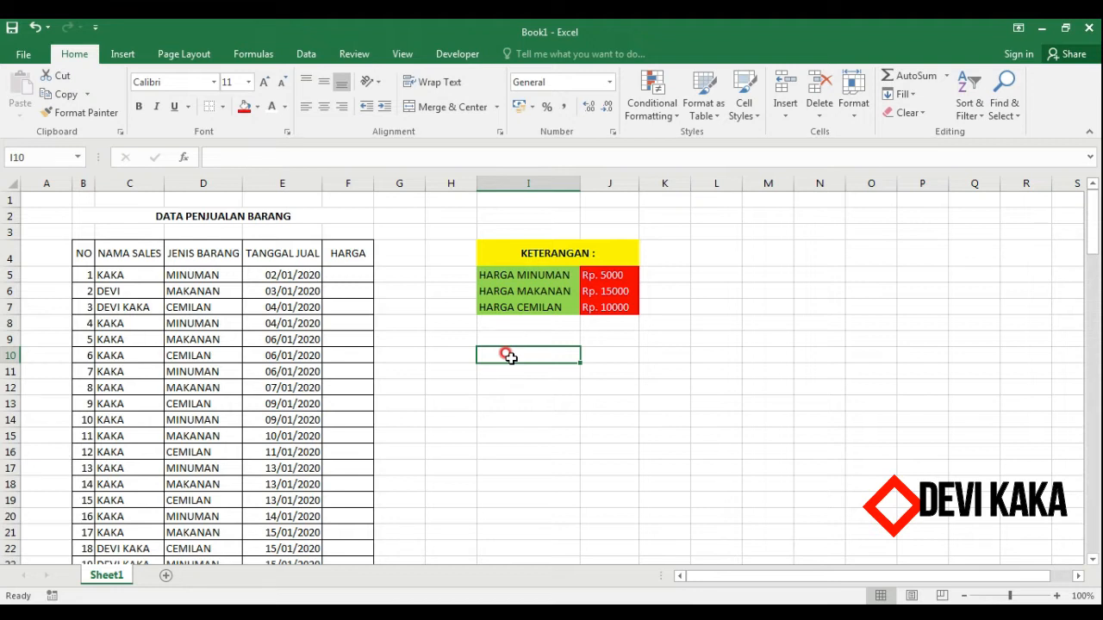
{"action": "key", "text": "Up"}
{"action": "key", "text": "Up"}
{"action": "key", "text": "Down"}
{"action": "key", "text": "Down"}
{"action": "key", "text": "Down"}
{"action": "key", "text": "Right"}
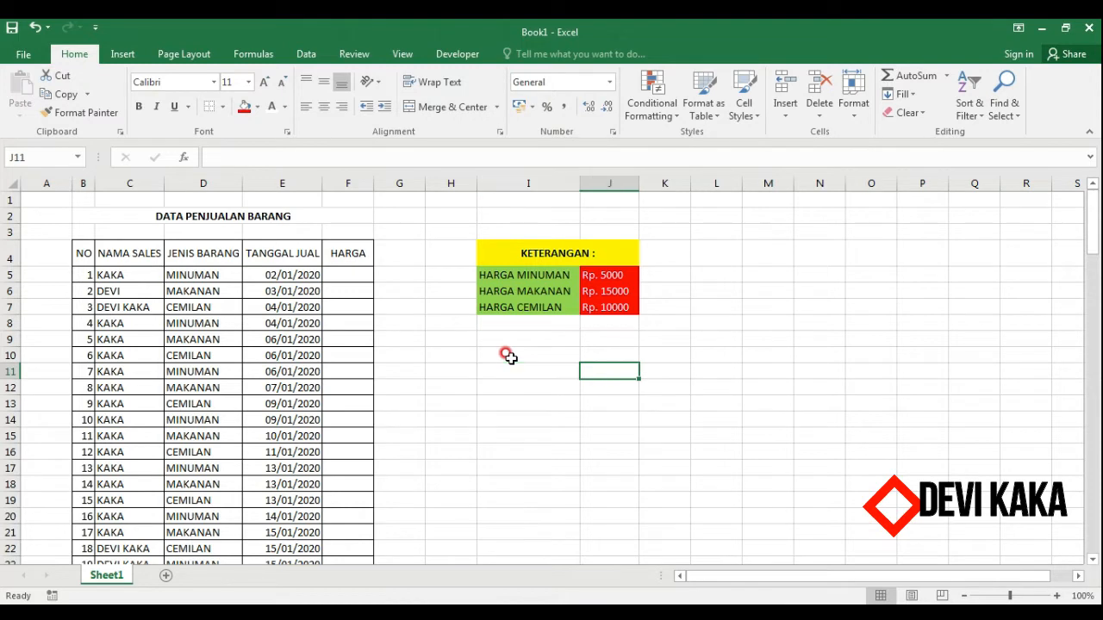
{"action": "key", "text": "Right"}
{"action": "key", "text": "Left"}
{"action": "key", "text": "Left"}
{"action": "key", "text": "Left"}
{"action": "key", "text": "Right"}
{"action": "key", "text": "Right"}
{"action": "key", "text": "Right"}
{"action": "key", "text": "Left"}
{"action": "key", "text": "Left"}
{"action": "key", "text": "Left"}
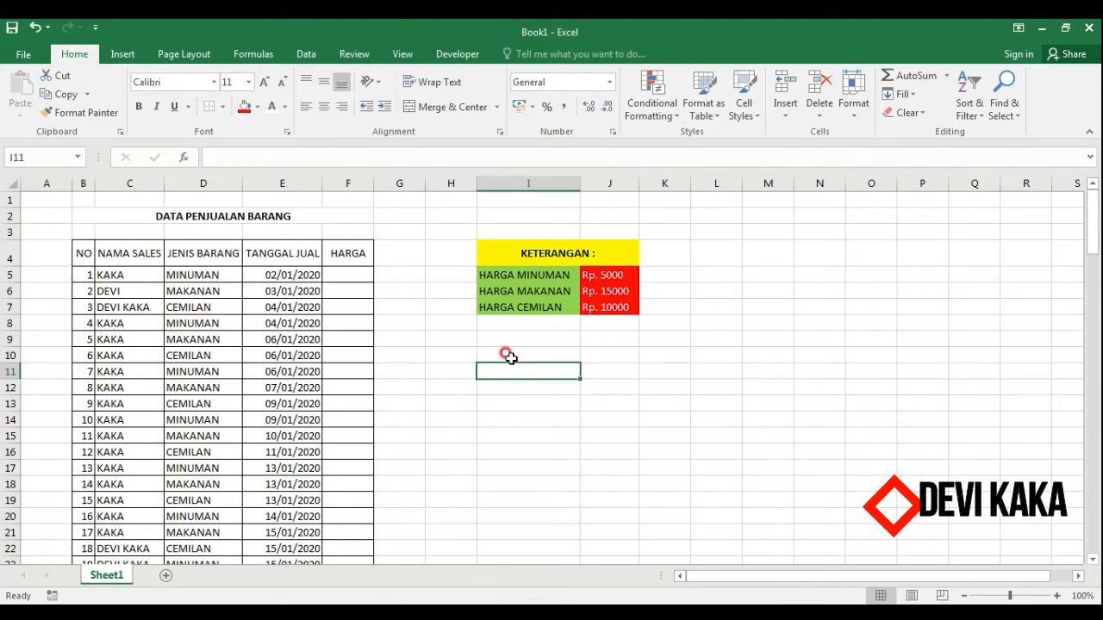
{"action": "key", "text": "Right"}
{"action": "key", "text": "Right"}
{"action": "key", "text": "Right"}
{"action": "key", "text": "Left"}
{"action": "key", "text": "Left"}
{"action": "key", "text": "Left"}
{"action": "key", "text": "Up"}
{"action": "key", "text": "Right"}
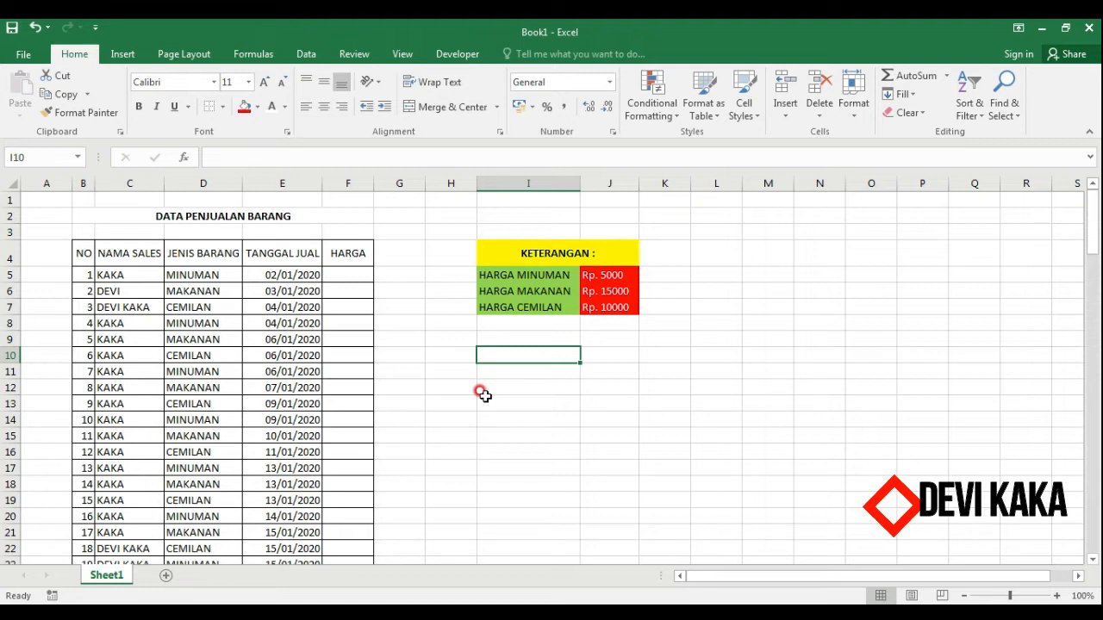
{"action": "key", "text": "Up"}
{"action": "key", "text": "Up"}
{"action": "key", "text": "Left"}
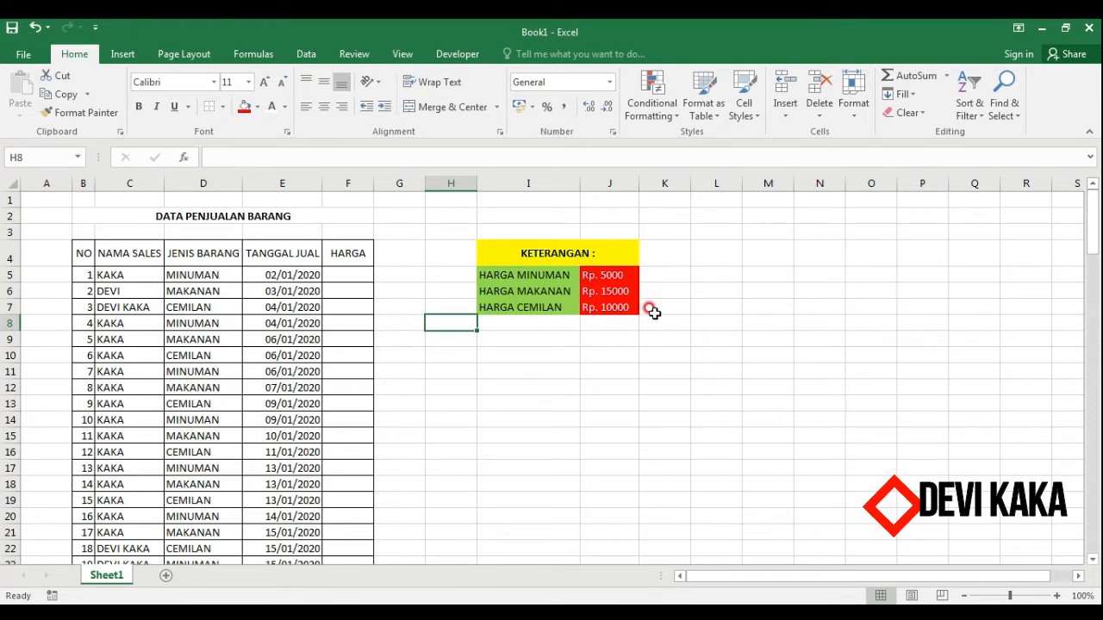
Scroll down through the HARGA column of the sales table to the last row and back to the top.
{"action": "left_click", "coordinate": [355, 275]}
{"action": "key", "text": "Down"}
{"action": "key", "text": "Down"}
{"action": "key", "text": "Down"}
{"action": "key", "text": "Down"}
{"action": "key", "text": "Down"}
{"action": "key", "text": "Down"}
{"action": "key", "text": "Down"}
{"action": "key", "text": "Down"}
{"action": "key", "text": "Down"}
{"action": "key", "text": "Down"}
{"action": "key", "text": "Down"}
{"action": "key", "text": "Down"}
{"action": "key", "text": "Down"}
{"action": "key", "text": "Down"}
{"action": "key", "text": "Down"}
{"action": "key", "text": "Down"}
{"action": "key", "text": "Down"}
{"action": "key", "text": "Down"}
{"action": "key", "text": "Down"}
{"action": "key", "text": "Down"}
{"action": "key", "text": "Down"}
{"action": "key", "text": "Down"}
{"action": "key", "text": "Down"}
{"action": "key", "text": "Down"}
{"action": "key", "text": "Down"}
{"action": "key", "text": "Down"}
{"action": "key", "text": "Down"}
{"action": "key", "text": "Down"}
{"action": "key", "text": "Down"}
{"action": "key", "text": "Down"}
{"action": "key", "text": "Down"}
{"action": "key", "text": "Down"}
{"action": "key", "text": "Down"}
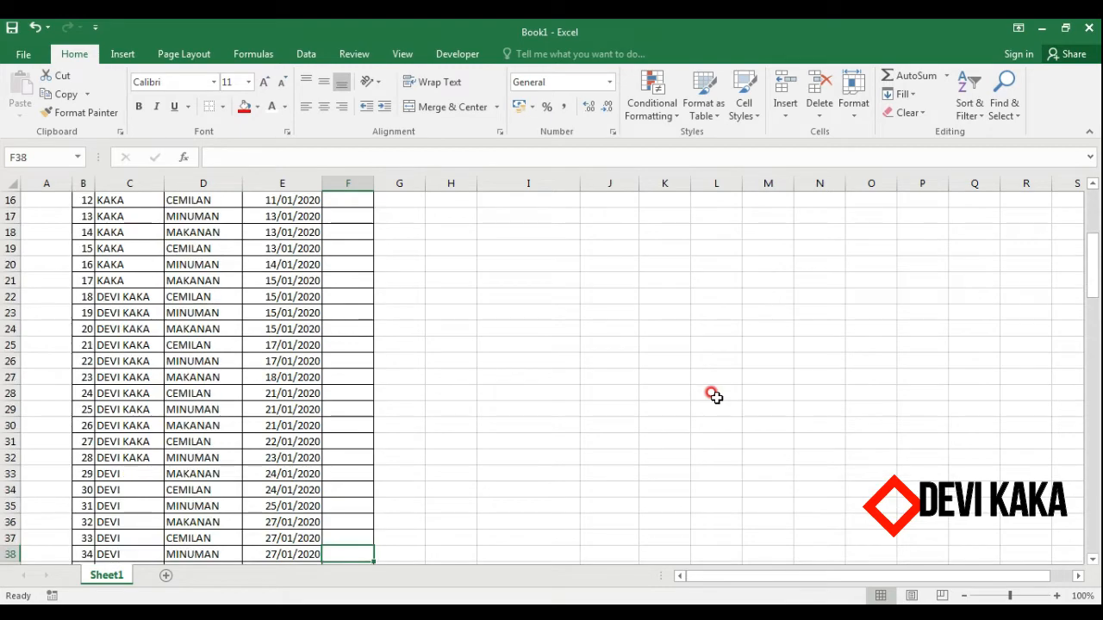
{"action": "key", "text": "Down"}
{"action": "key", "text": "Down"}
{"action": "key", "text": "Down"}
{"action": "key", "text": "Down"}
{"action": "key", "text": "Down"}
{"action": "key", "text": "Down"}
{"action": "key", "text": "Down"}
{"action": "key", "text": "Down"}
{"action": "key", "text": "Down"}
{"action": "key", "text": "Down"}
{"action": "key", "text": "Down"}
{"action": "key", "text": "Down"}
{"action": "key", "text": "Down"}
{"action": "key", "text": "Down"}
{"action": "key", "text": "Down"}
{"action": "key", "text": "Down"}
{"action": "key", "text": "Down"}
{"action": "key", "text": "Down"}
{"action": "key", "text": "Down"}
{"action": "key", "text": "Down"}
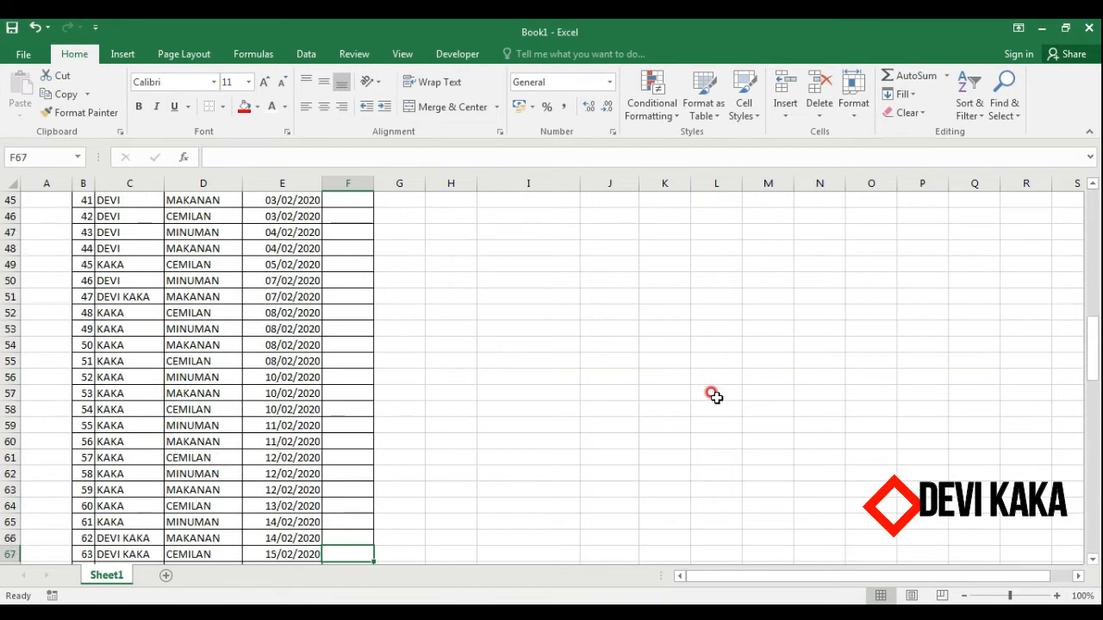
{"action": "key", "text": "Down"}
{"action": "key", "text": "Down"}
{"action": "key", "text": "Down"}
{"action": "key", "text": "Down"}
{"action": "key", "text": "Down"}
{"action": "key", "text": "Down"}
{"action": "key", "text": "Down"}
{"action": "key", "text": "Down"}
{"action": "key", "text": "Down"}
{"action": "key", "text": "Down"}
{"action": "key", "text": "Down"}
{"action": "key", "text": "Down"}
{"action": "key", "text": "Down"}
{"action": "key", "text": "Down"}
{"action": "key", "text": "Down"}
{"action": "key", "text": "Down"}
{"action": "key", "text": "Down"}
{"action": "key", "text": "Down"}
{"action": "key", "text": "Down"}
{"action": "key", "text": "Down"}
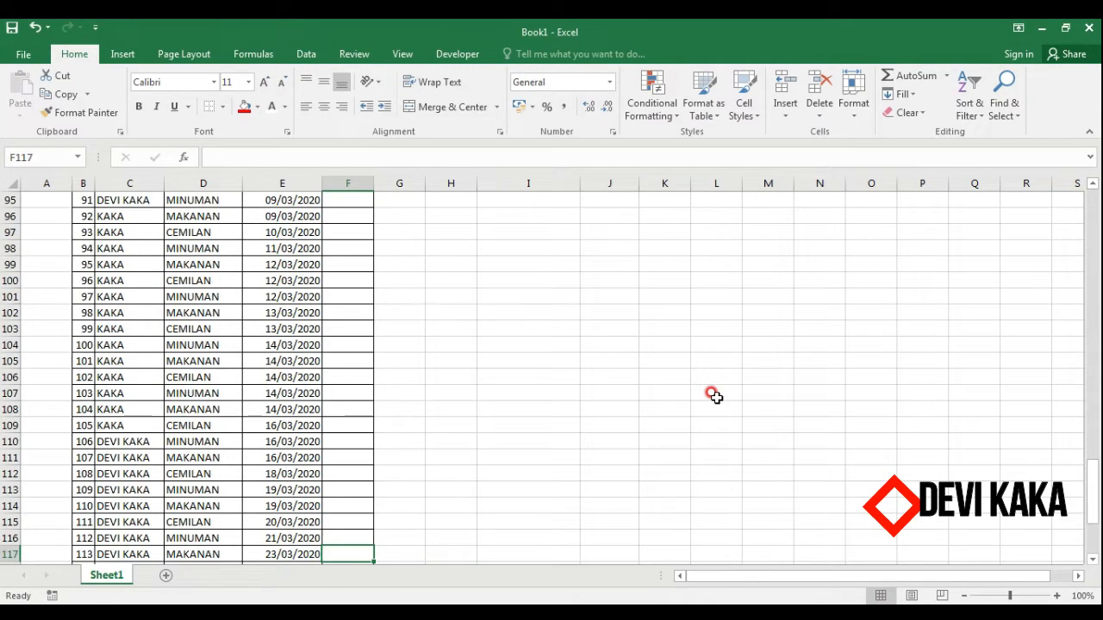
{"action": "key", "text": "Down"}
{"action": "key", "text": "Up"}
{"action": "key", "text": "Up"}
{"action": "key", "text": "Up"}
{"action": "key", "text": "Up"}
{"action": "key", "text": "Up"}
{"action": "key", "text": "Up"}
{"action": "key", "text": "Up"}
{"action": "key", "text": "Up"}
{"action": "key", "text": "Up"}
{"action": "key", "text": "Up"}
{"action": "key", "text": "Up"}
{"action": "key", "text": "Up"}
{"action": "key", "text": "Up"}
{"action": "key", "text": "Up"}
{"action": "key", "text": "Up"}
{"action": "key", "text": "Up"}
{"action": "key", "text": "Up"}
{"action": "key", "text": "Up"}
{"action": "key", "text": "Up"}
{"action": "key", "text": "Up"}
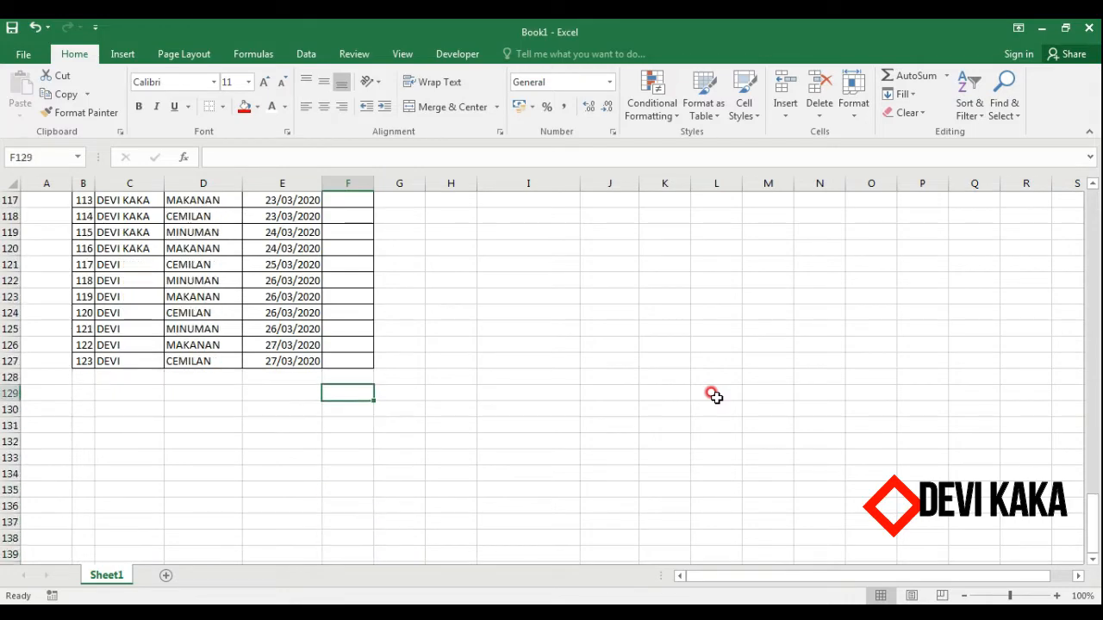
{"action": "key", "text": "Up"}
{"action": "key", "text": "Up"}
{"action": "key", "text": "Up"}
{"action": "key", "text": "Up"}
{"action": "key", "text": "Up"}
{"action": "key", "text": "Up"}
{"action": "key", "text": "Up"}
{"action": "key", "text": "Up"}
{"action": "key", "text": "Up"}
{"action": "key", "text": "Up"}
{"action": "key", "text": "Up"}
{"action": "key", "text": "Up"}
{"action": "key", "text": "Up"}
{"action": "key", "text": "Up"}
{"action": "key", "text": "Up"}
{"action": "key", "text": "Up"}
{"action": "key", "text": "Up"}
{"action": "key", "text": "Up"}
{"action": "key", "text": "Up"}
{"action": "key", "text": "Up"}
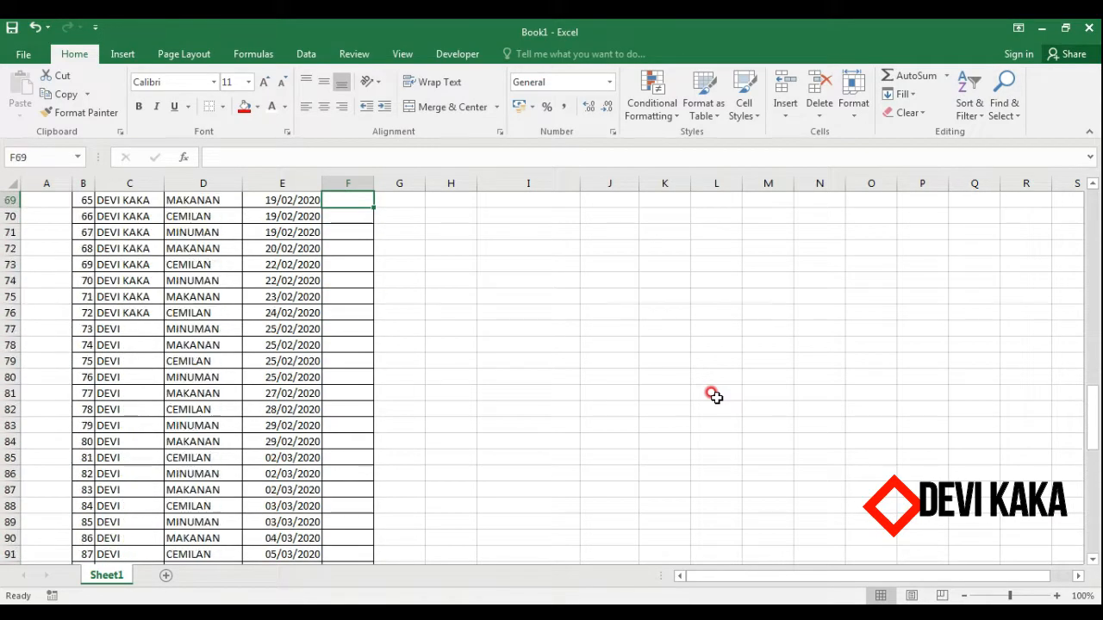
{"action": "key", "text": "Up"}
{"action": "key", "text": "Up"}
{"action": "key", "text": "Up"}
{"action": "key", "text": "Up"}
{"action": "key", "text": "Up"}
{"action": "key", "text": "Up"}
{"action": "key", "text": "Up"}
{"action": "key", "text": "Up"}
{"action": "key", "text": "Up"}
{"action": "key", "text": "Up"}
{"action": "key", "text": "Up"}
{"action": "key", "text": "Up"}
{"action": "key", "text": "Up"}
{"action": "key", "text": "Up"}
{"action": "key", "text": "Up"}
{"action": "key", "text": "Up"}
{"action": "key", "text": "Up"}
{"action": "key", "text": "Up"}
{"action": "key", "text": "Up"}
{"action": "key", "text": "Up"}
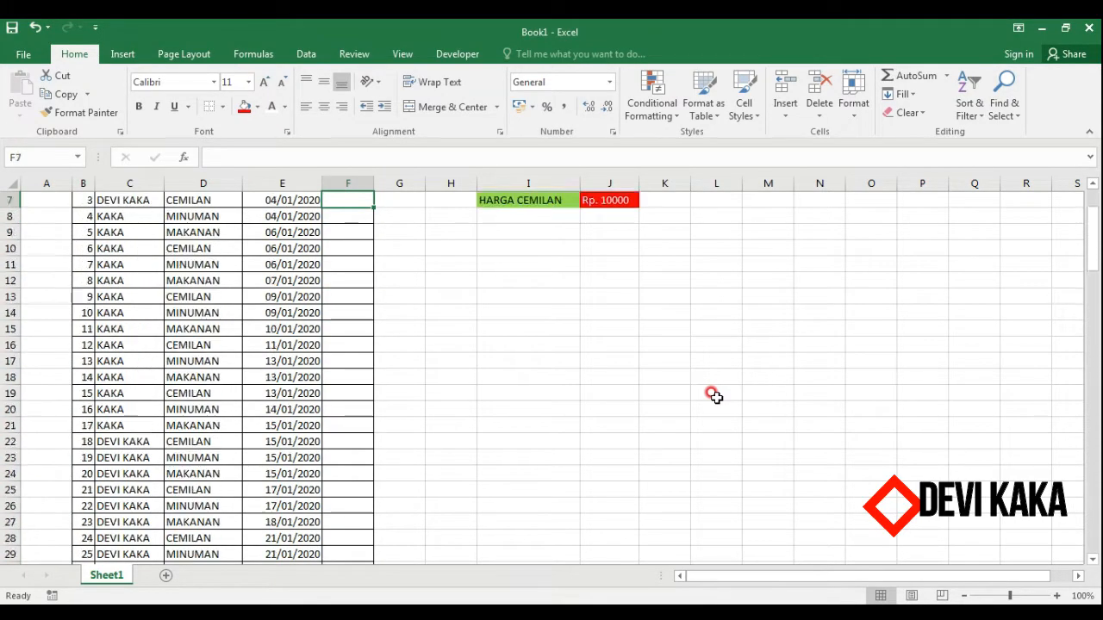
{"action": "key", "text": "Down"}
{"action": "key", "text": "Down"}
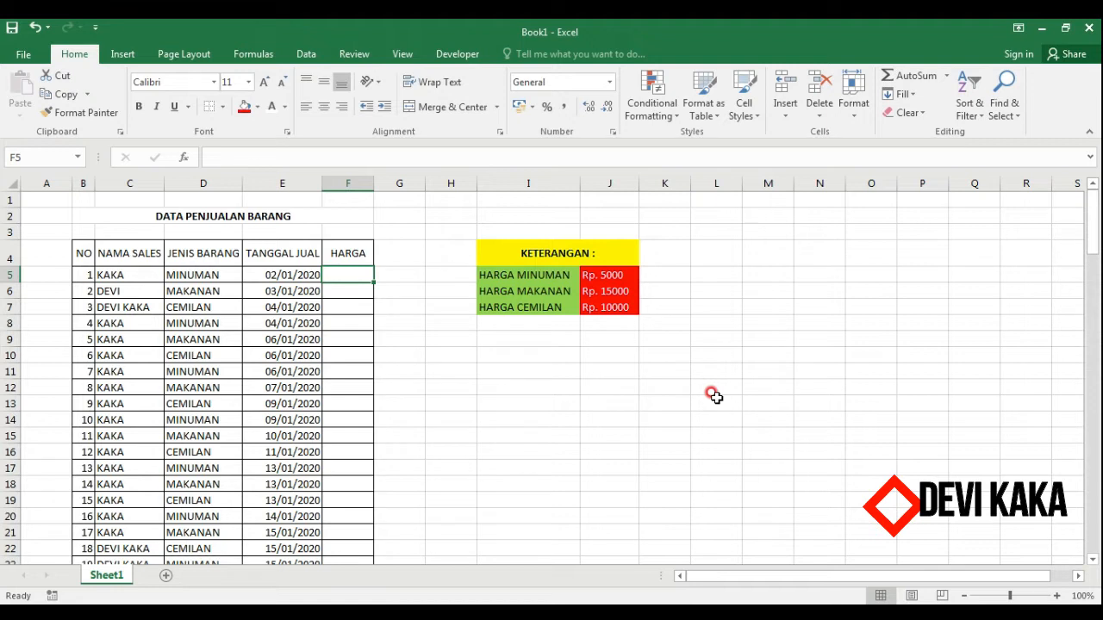
Enter the prices 5000, 15000 and 10000 in the first three HARGA cells.
{"action": "type", "text": "5000"}
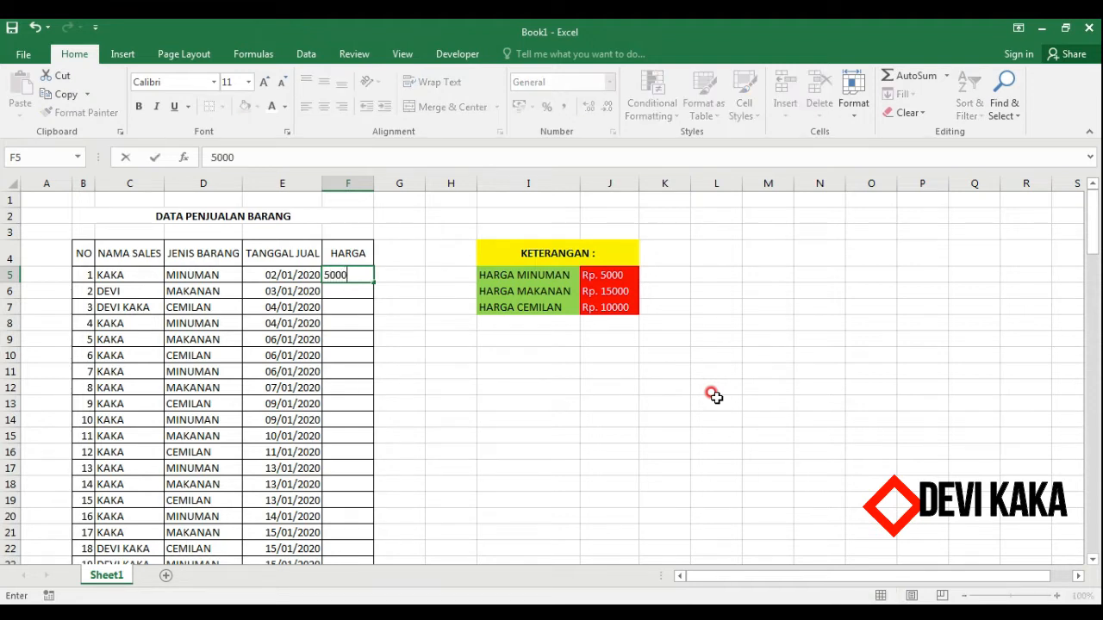
{"action": "key", "text": "Return"}
{"action": "type", "text": "15000"}
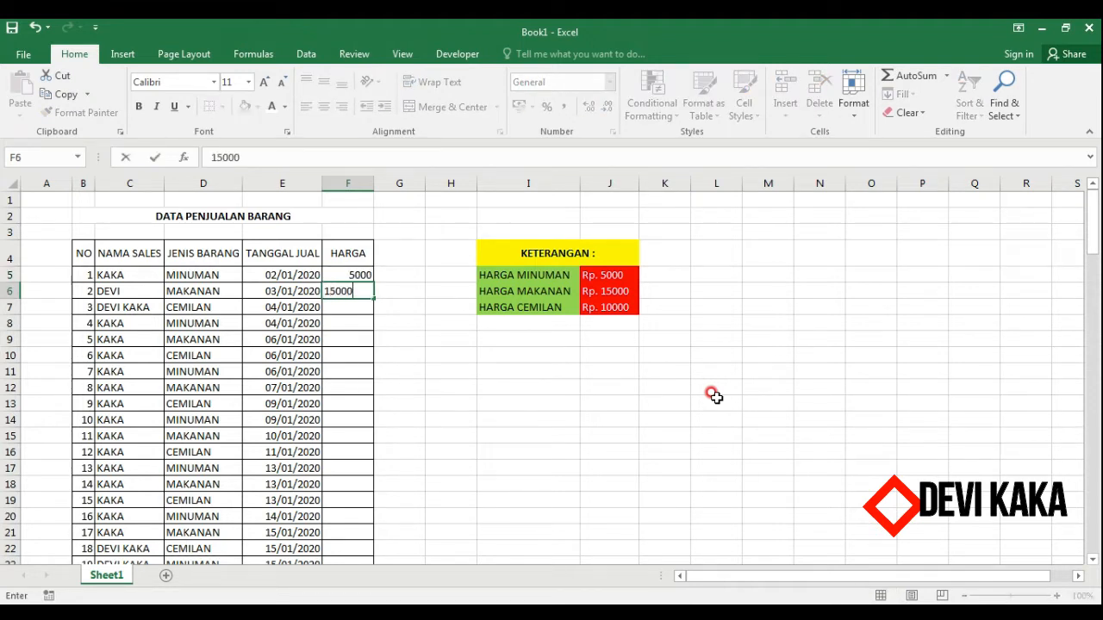
{"action": "key", "text": "Return"}
{"action": "type", "text": "1"}
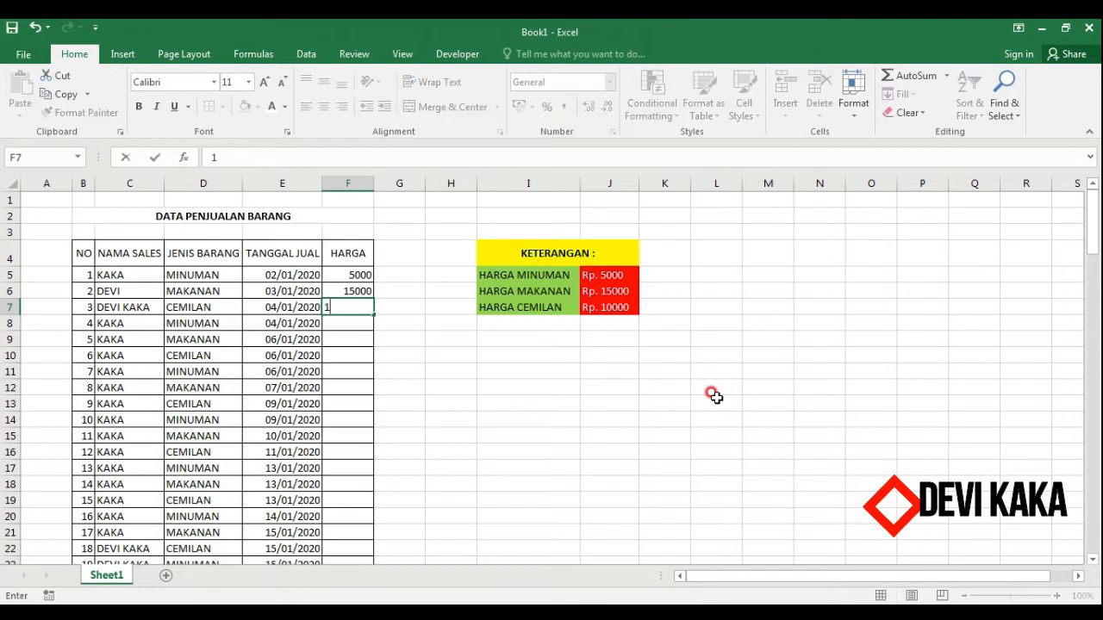
{"action": "type", "text": "0000"}
{"action": "key", "text": "Return"}
Clear the three prices entered in the HARGA column.
{"action": "key", "text": "Up"}
{"action": "key", "text": "Up"}
{"action": "key", "text": "Up"}
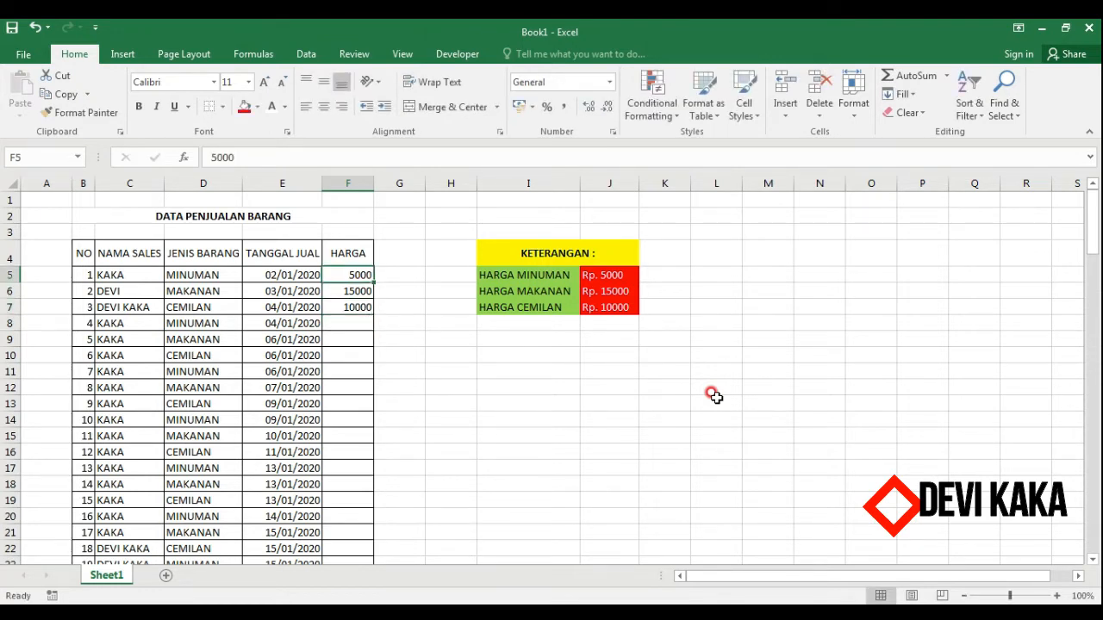
{"action": "key", "text": "shift+Down"}
{"action": "key", "text": "shift+Down"}
{"action": "key", "text": "Delete"}
{"action": "key", "text": "Return"}
{"action": "key", "text": "Up"}
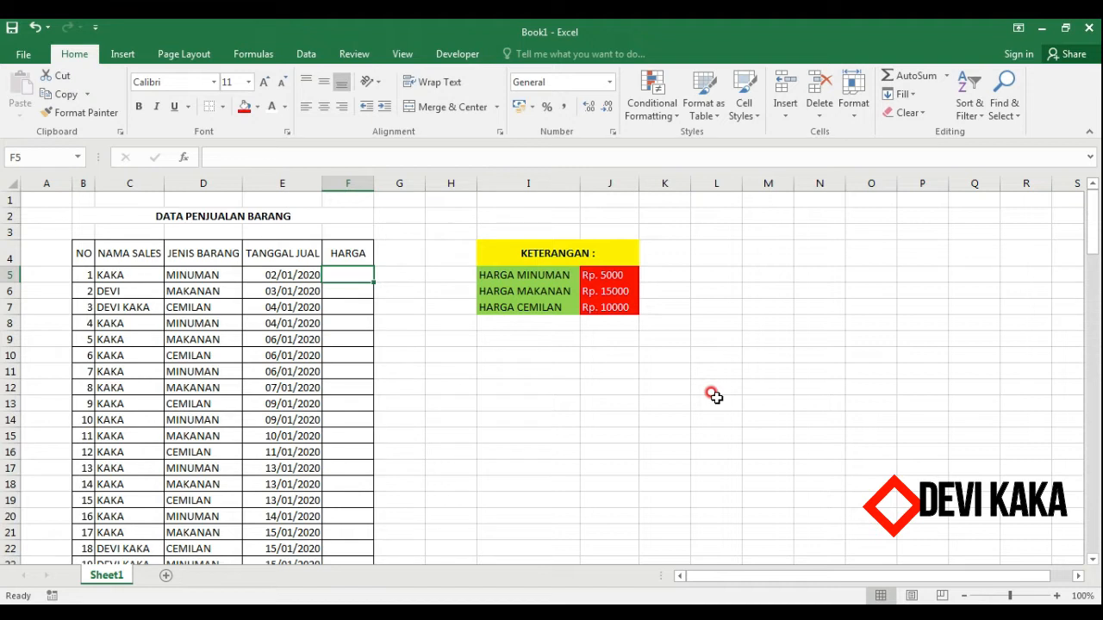
{"action": "type", "text": "500"}
{"action": "key", "text": "Return"}
{"action": "key", "text": "Up"}
{"action": "key", "text": "Delete"}
{"action": "key", "text": "Return"}
{"action": "key", "text": "Up"}
{"action": "type", "text": "5000"}
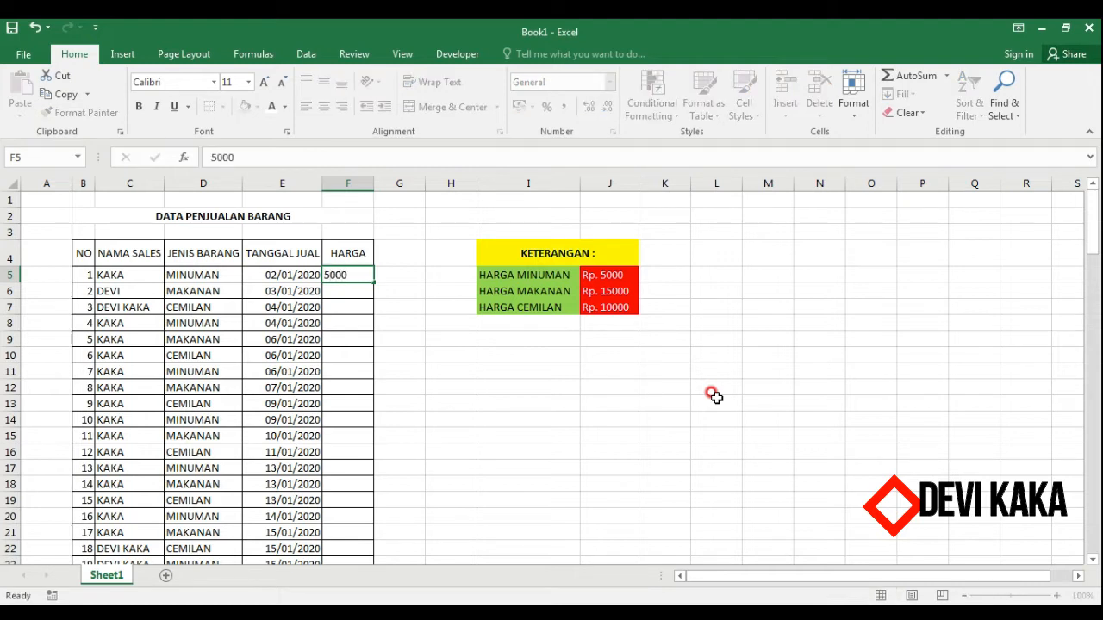
{"action": "key", "text": "Return"}
{"action": "key", "text": "Up"}
{"action": "key", "text": "Delete"}
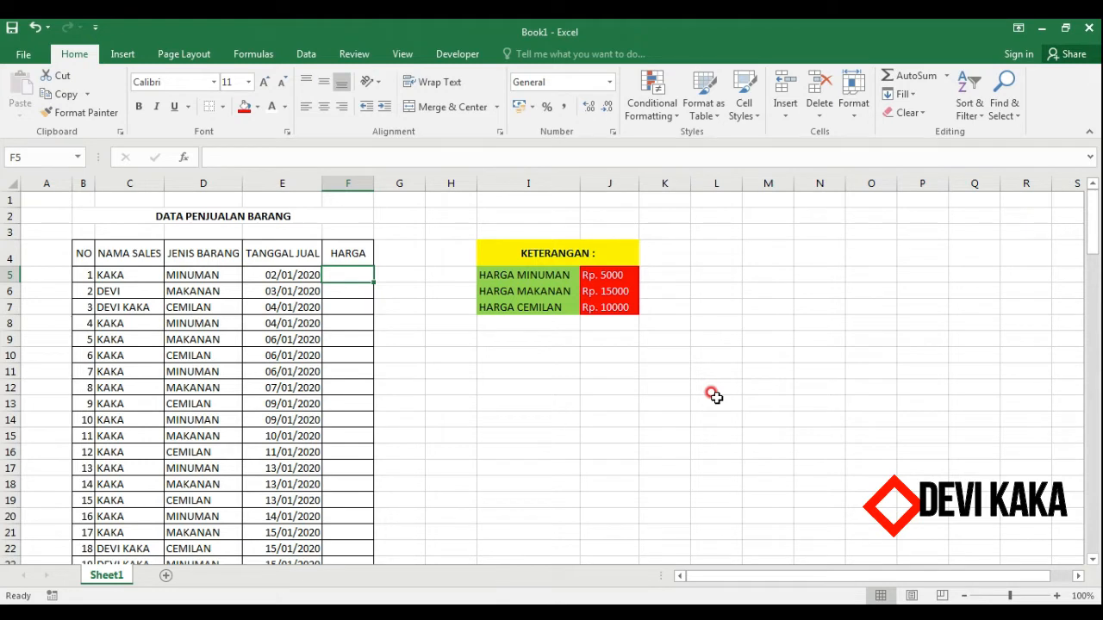
Start an IF formula in the first HARGA cell, taking cell D5 as the test reference.
{"action": "type", "text": "="}
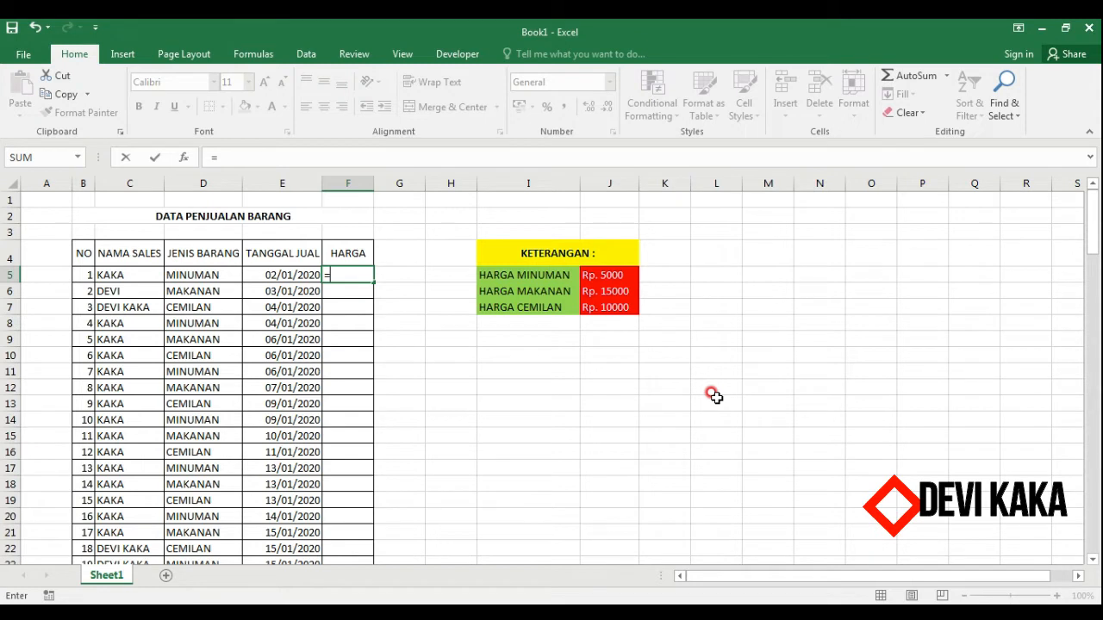
{"action": "type", "text": "if"}
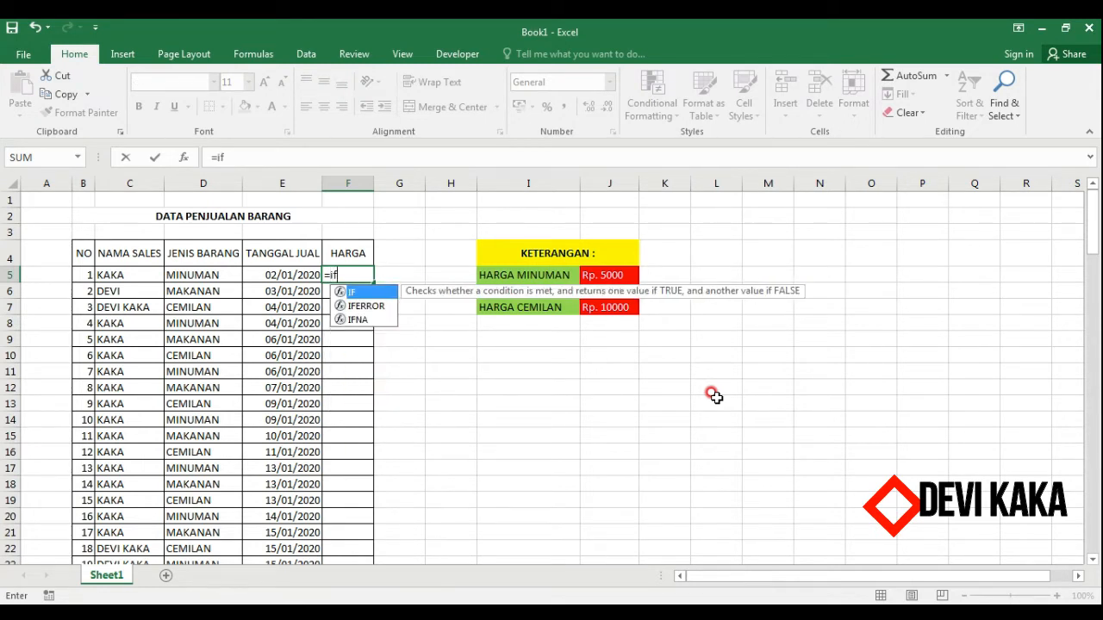
{"action": "type", "text": "("}
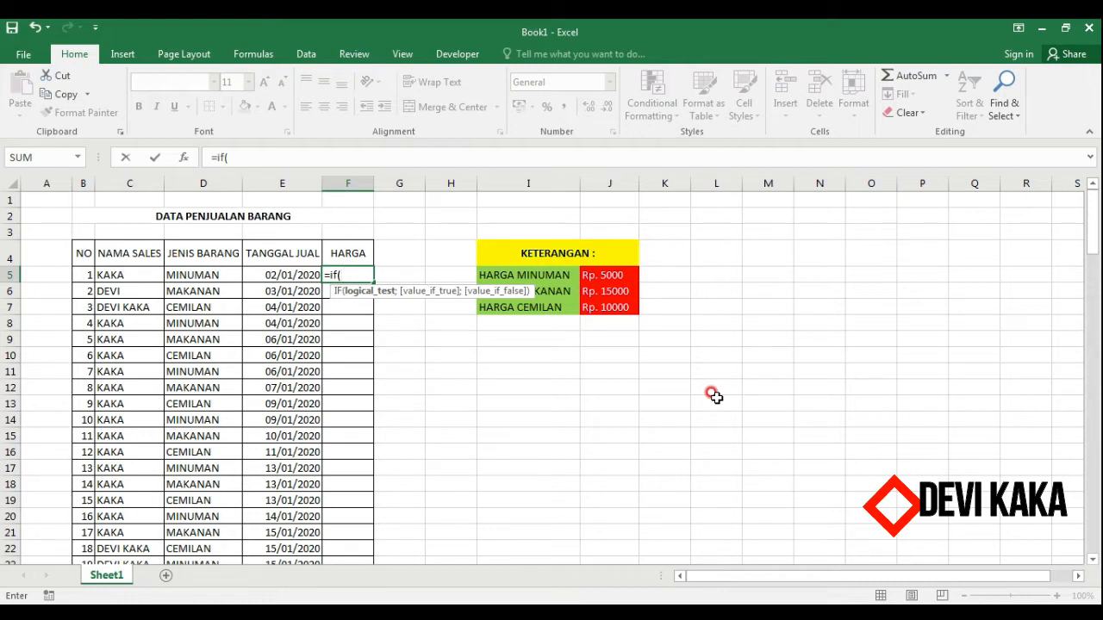
{"action": "type", "text": "D"}
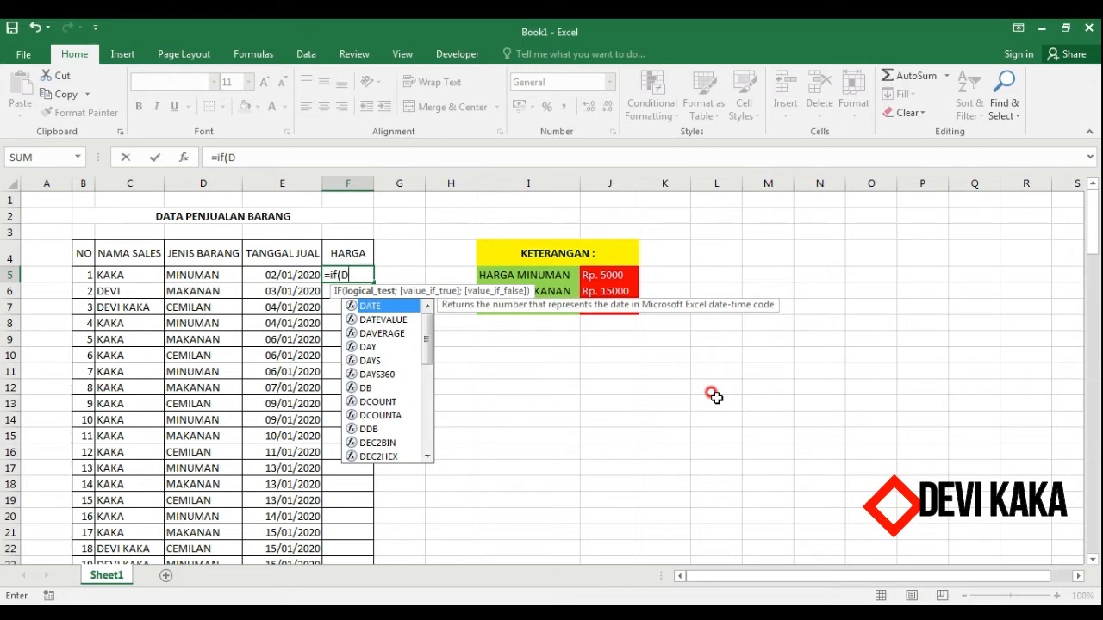
{"action": "type", "text": "5"}
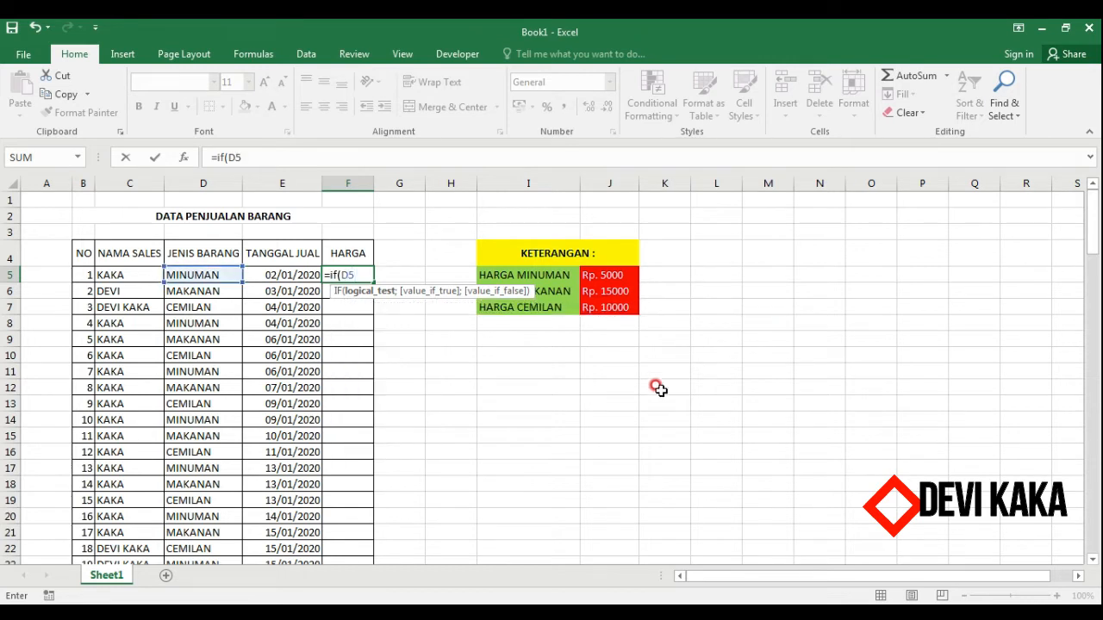
{"action": "key", "text": "BackSpace"}
{"action": "key", "text": "BackSpace"}
{"action": "key", "text": "BackSpace"}
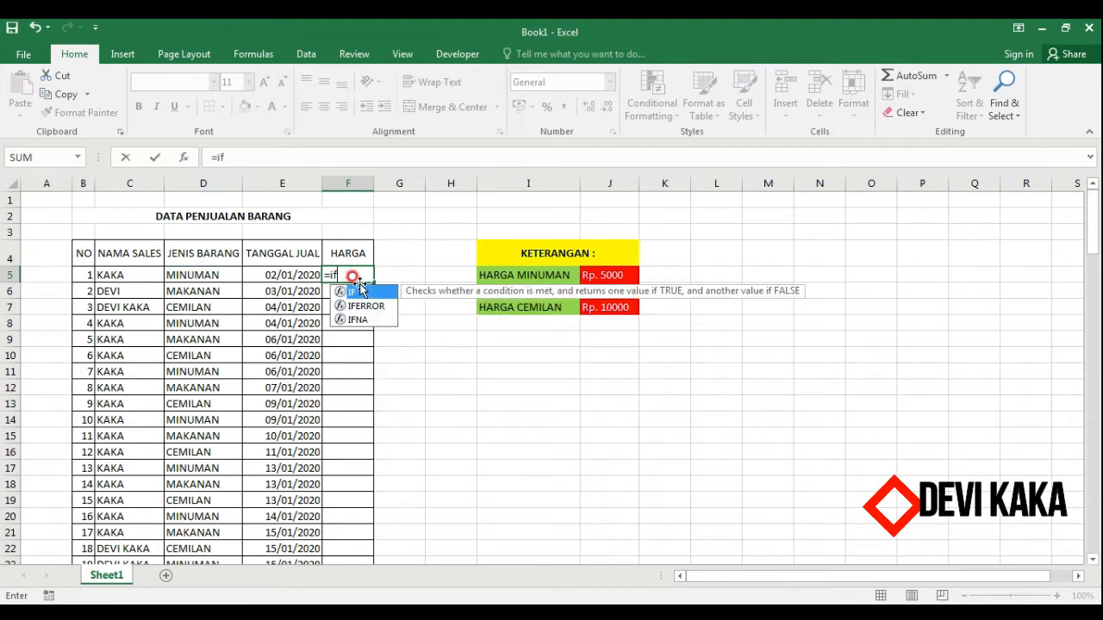
{"action": "type", "text": "("}
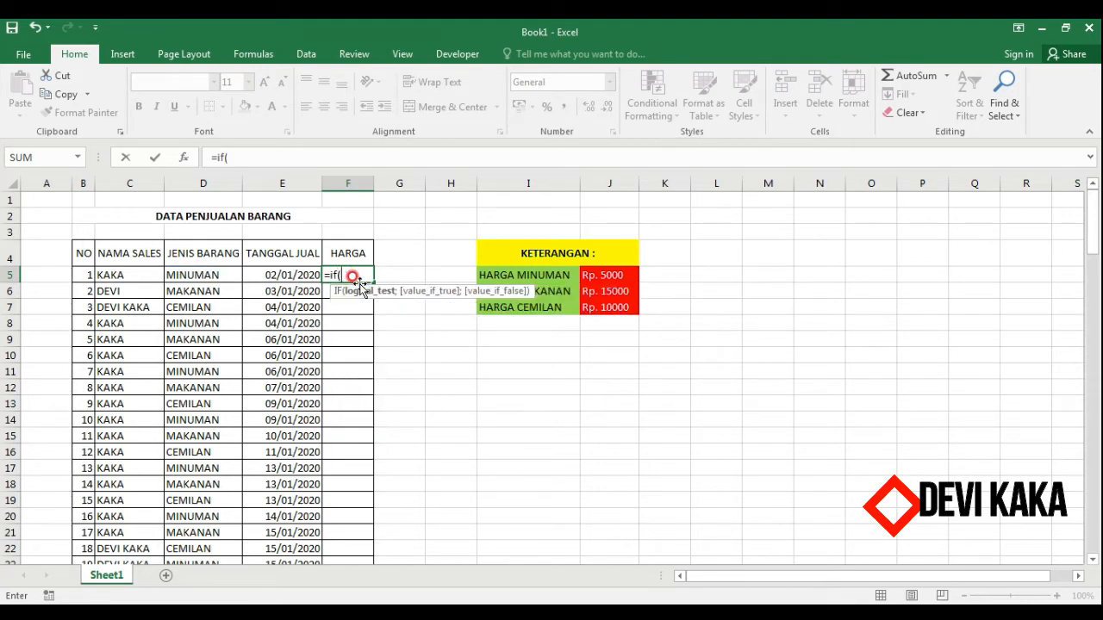
{"action": "left_click", "coordinate": [198, 275]}
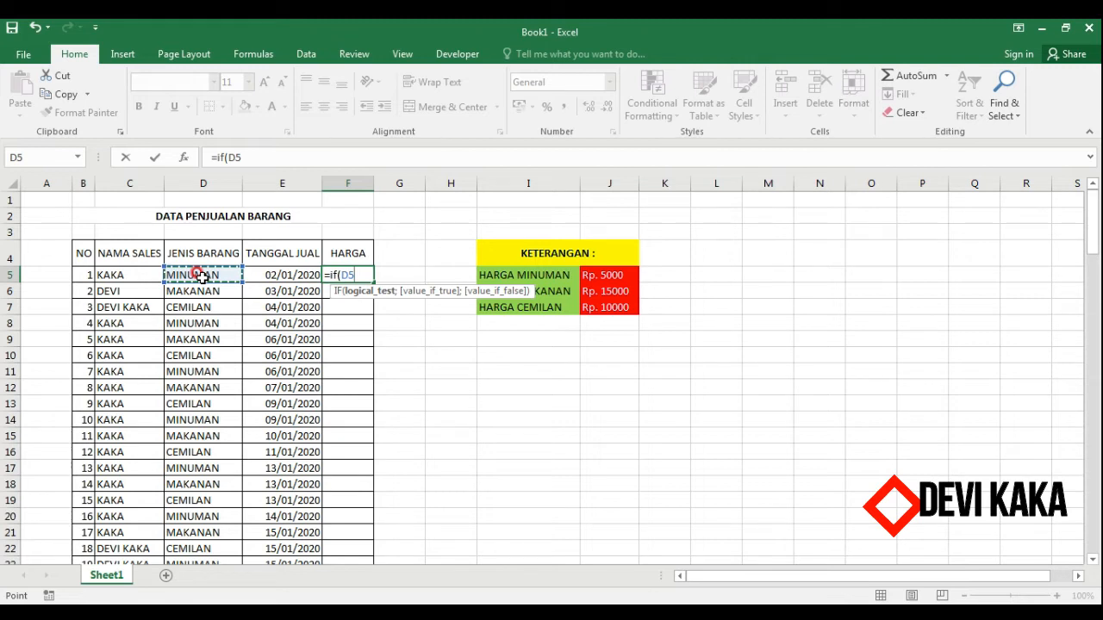
Complete the IF condition as D5="MINUMAN" followed by a semicolon separator.
{"action": "type", "text": "="}
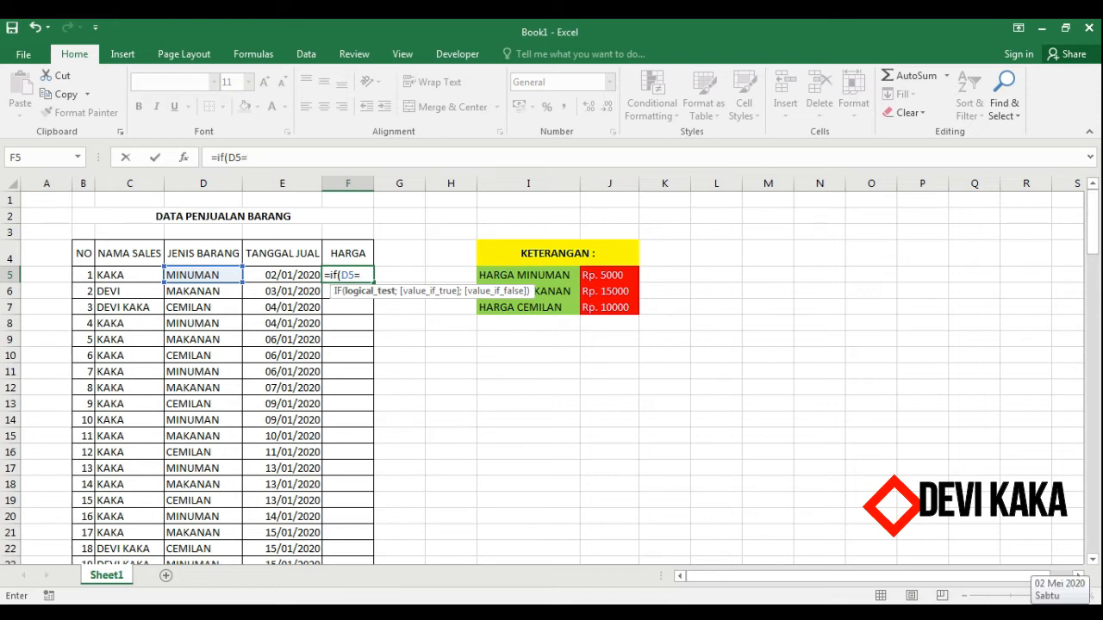
{"action": "type", "text": "\"MINU"}
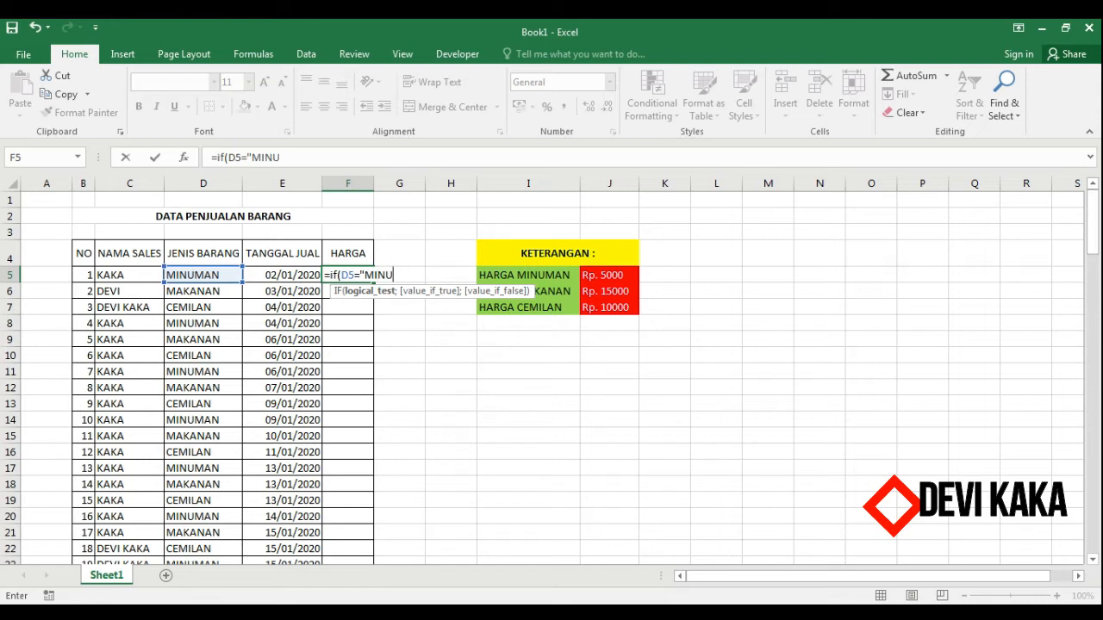
{"action": "type", "text": "MAN\""}
{"action": "type", "text": ";"}
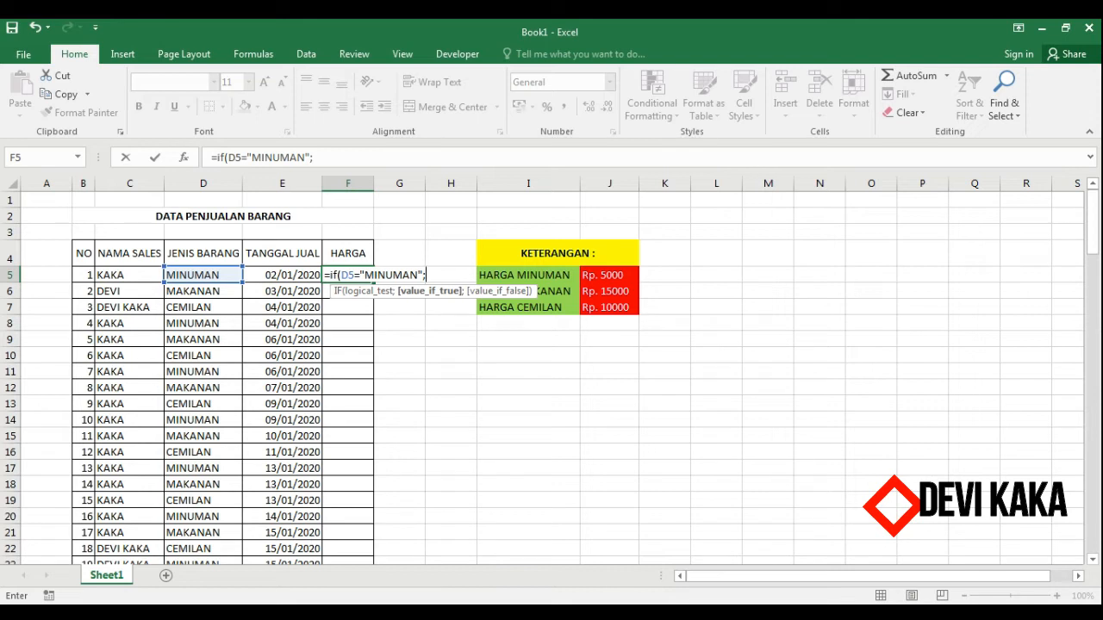
{"action": "key", "text": "BackSpace"}
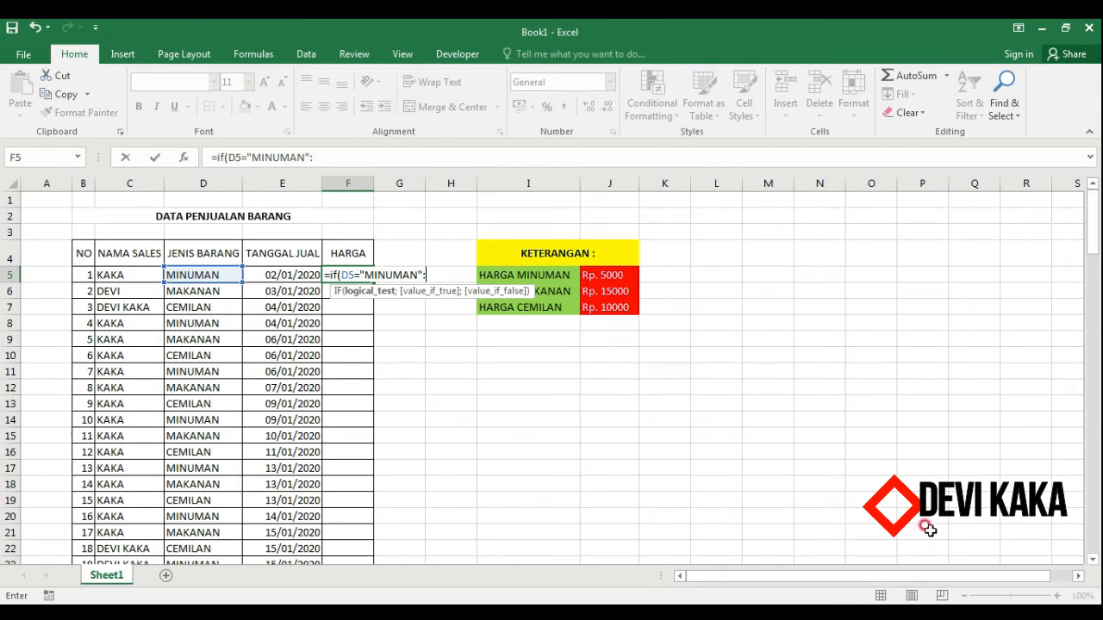
{"action": "type", "text": ";"}
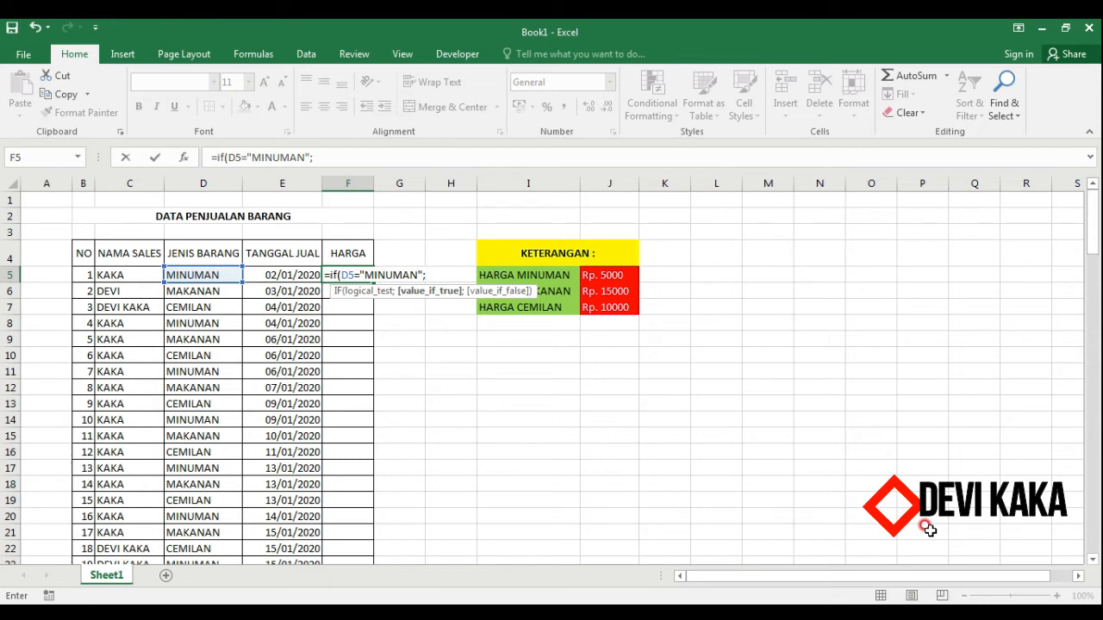
Try BENAR and SALAH as the IF result arguments, then remove them.
{"action": "type", "text": "BENAR;SALAH"}
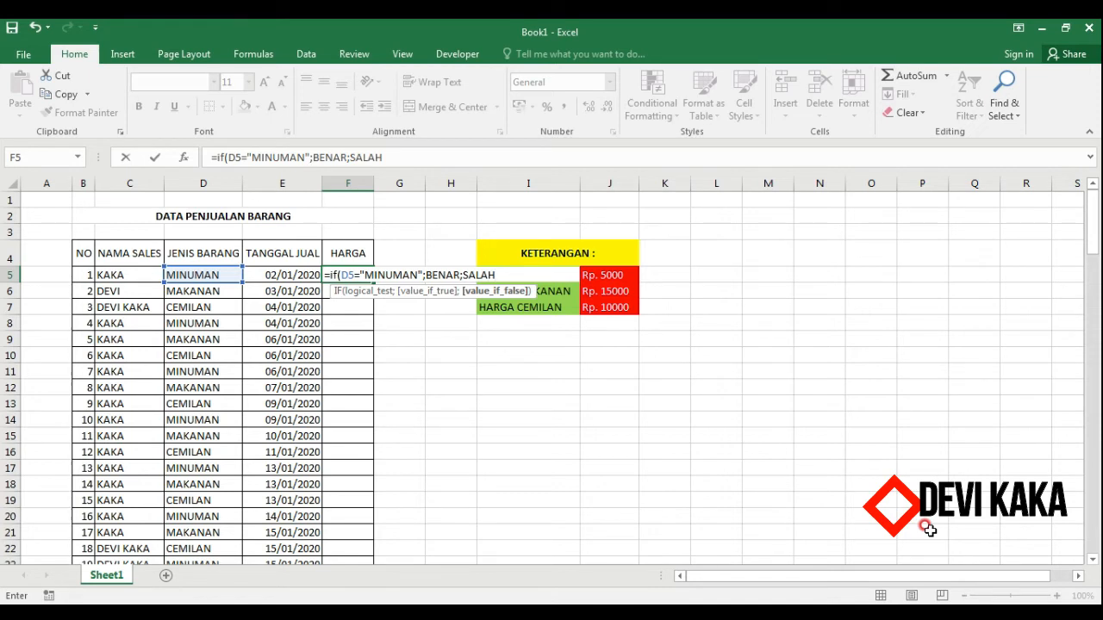
{"action": "key", "text": "BackSpace"}
{"action": "key", "text": "BackSpace"}
{"action": "key", "text": "BackSpace"}
{"action": "key", "text": "BackSpace"}
{"action": "key", "text": "BackSpace"}
{"action": "key", "text": "BackSpace"}
{"action": "key", "text": "BackSpace"}
{"action": "key", "text": "BackSpace"}
{"action": "key", "text": "BackSpace"}
{"action": "key", "text": "BackSpace"}
{"action": "key", "text": "BackSpace"}
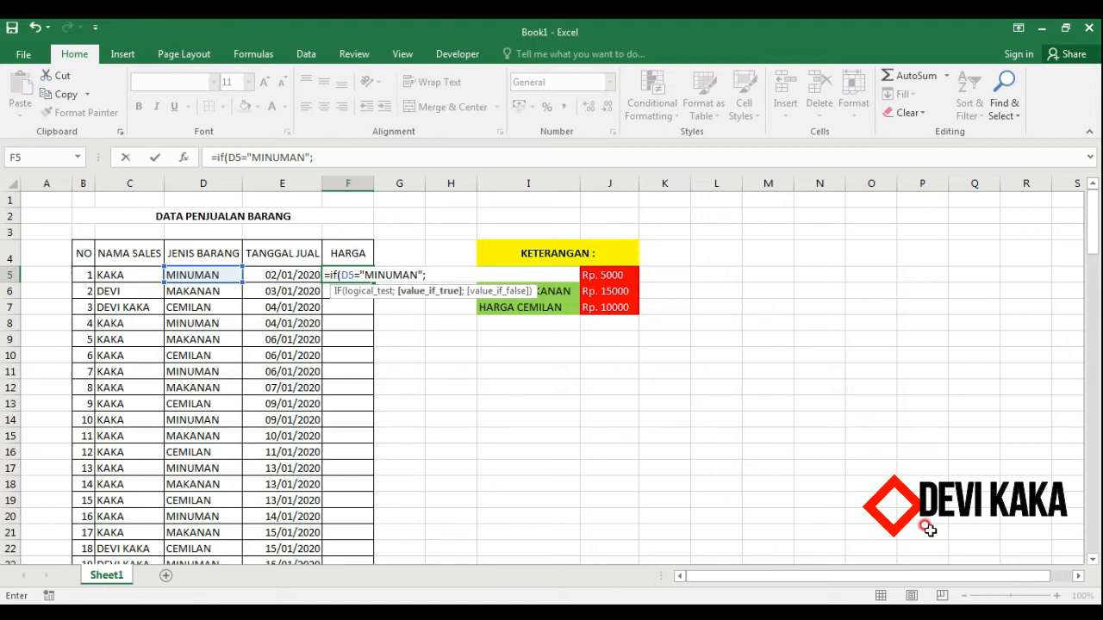
Enter 5000 as the IF result when true and begin a nested IF for the false result.
{"action": "type", "text": "5000;"}
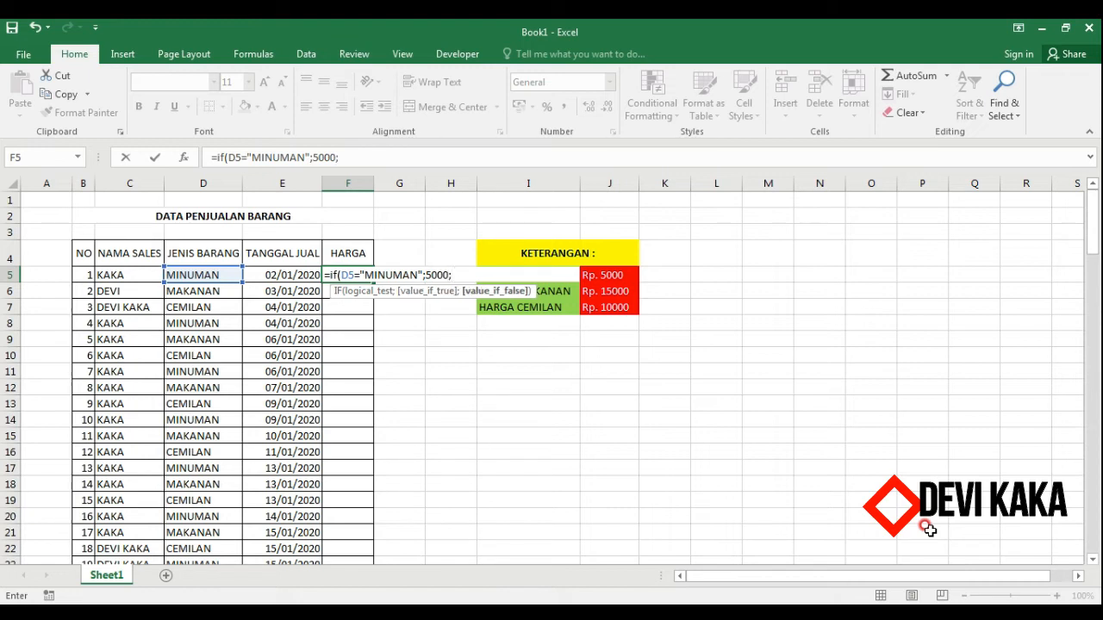
{"action": "type", "text": "0"}
{"action": "key", "text": "BackSpace"}
{"action": "type", "text": "IF"}
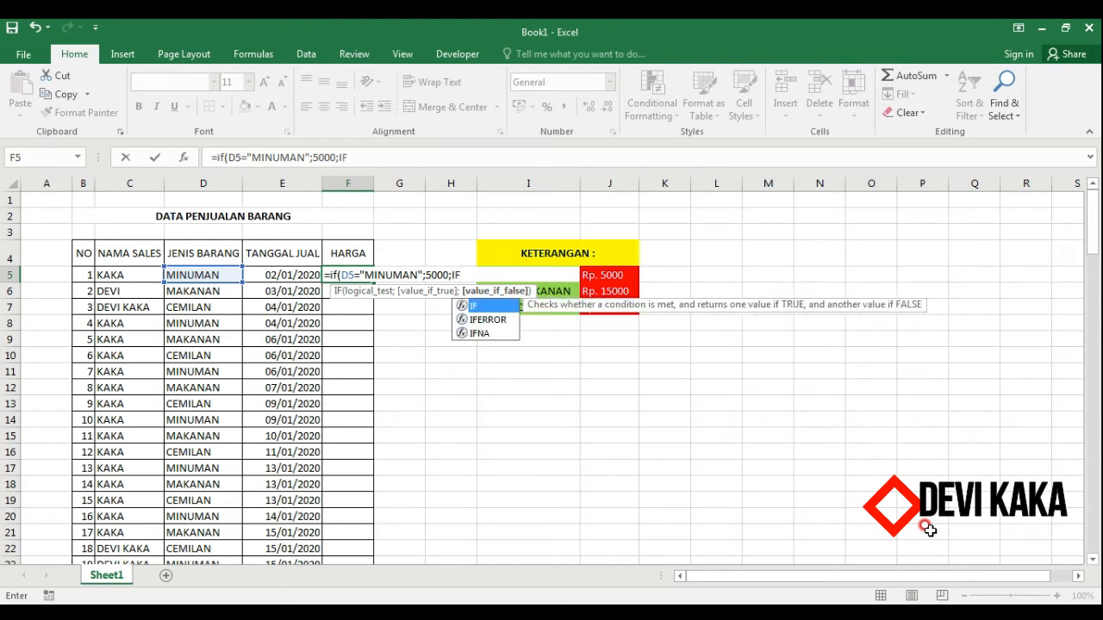
{"action": "type", "text": "="}
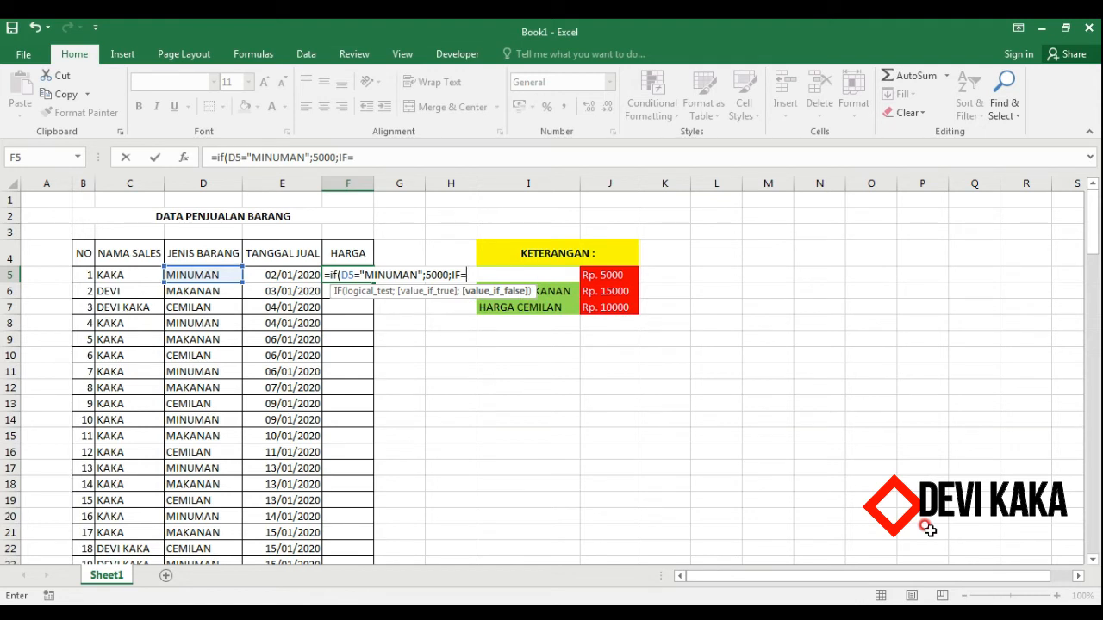
{"action": "type", "text": "D5"}
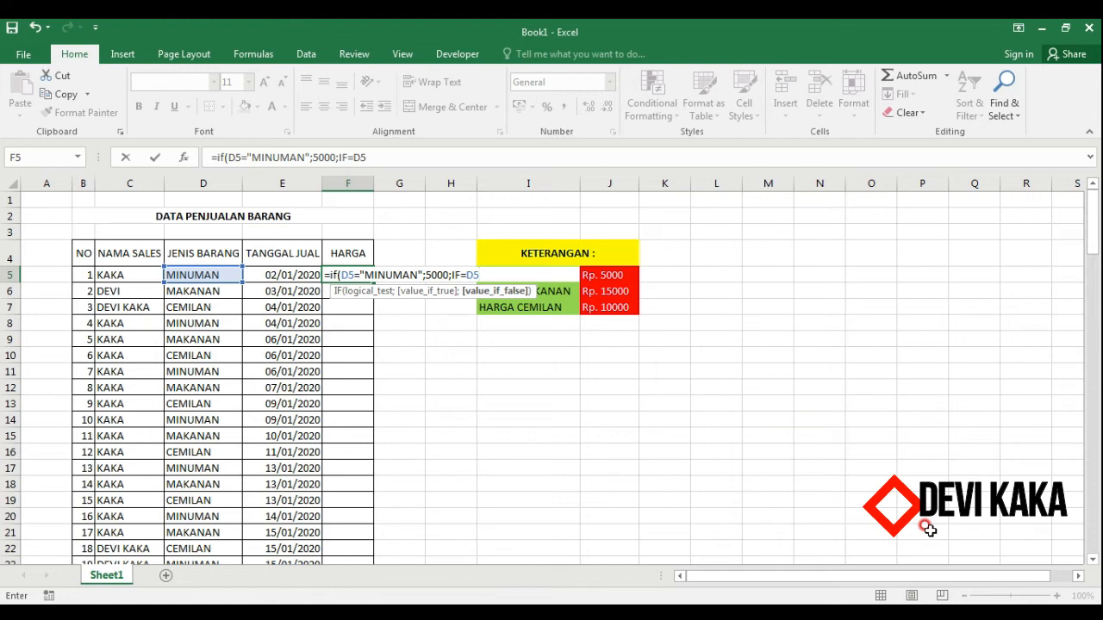
Try writing the MAKANAN test without parentheses, then delete it back to the nested IF.
{"action": "type", "text": "\"MAKANAN"}
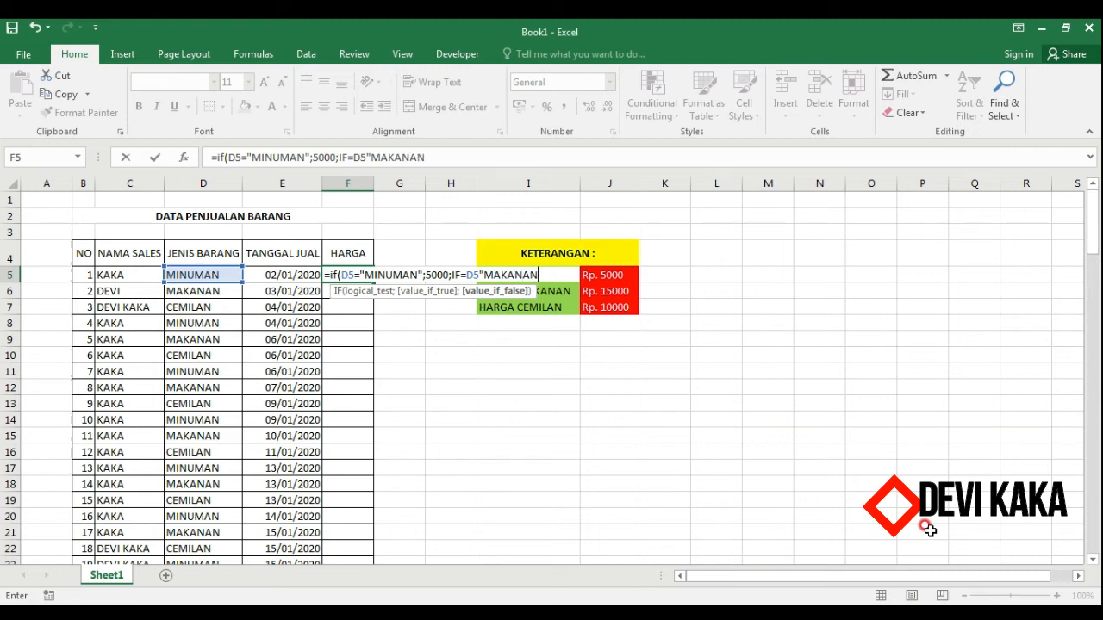
{"action": "type", "text": "\""}
{"action": "type", "text": ";1500"}
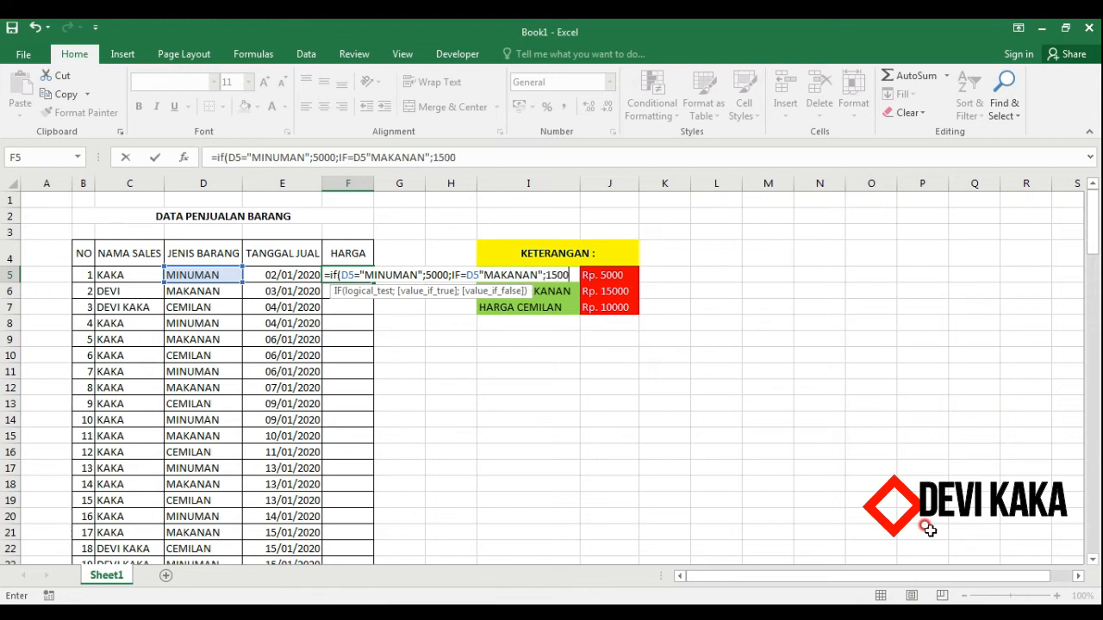
{"action": "type", "text": "0;IF="}
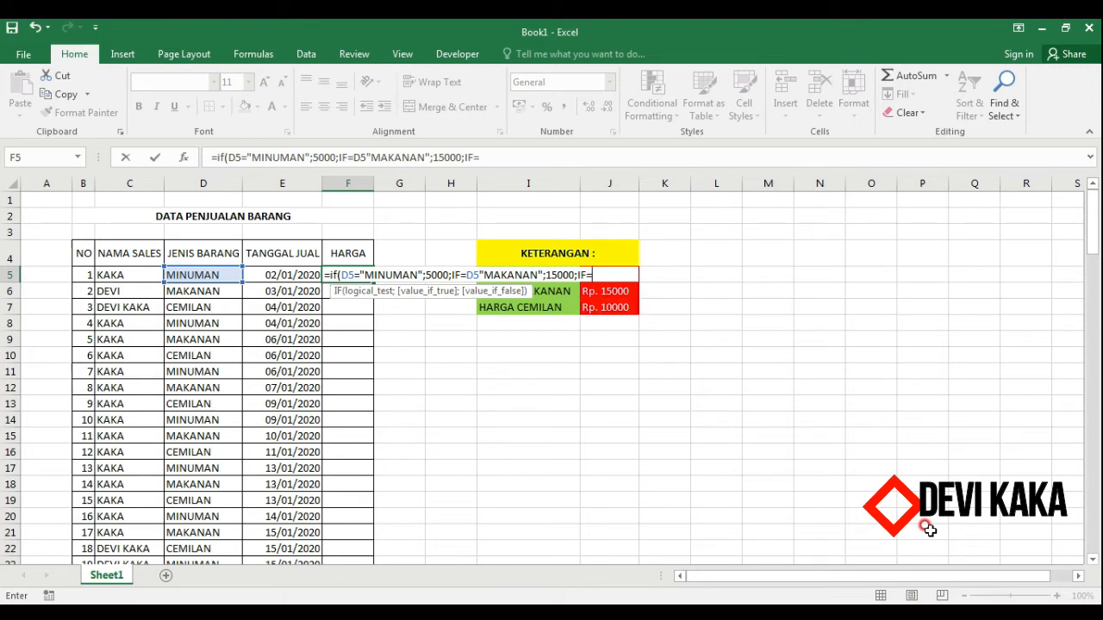
{"action": "key", "text": "BackSpace"}
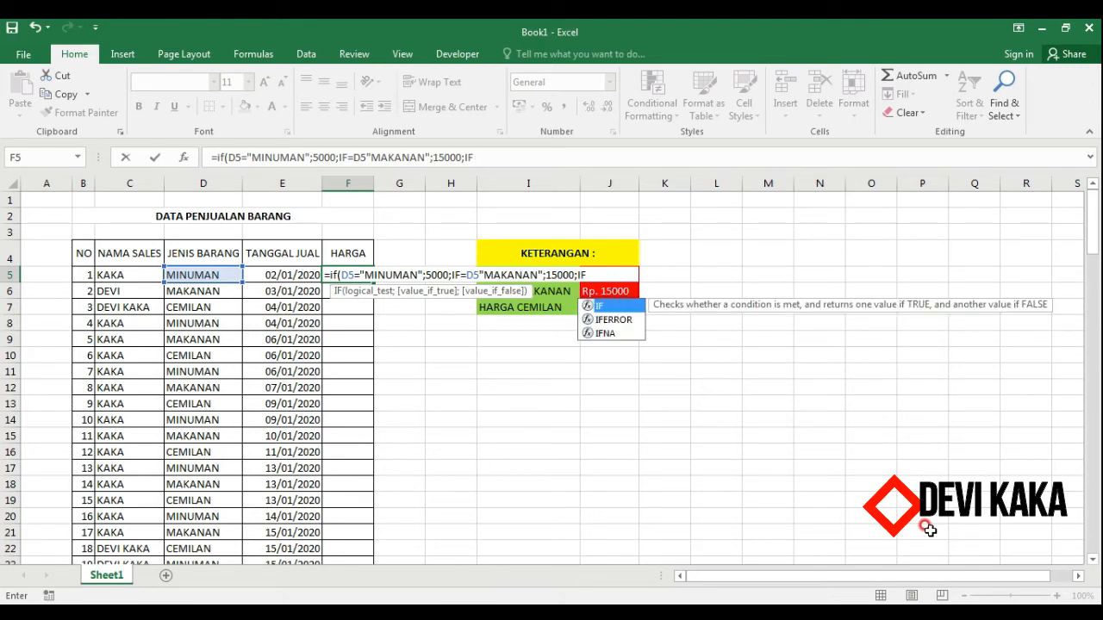
{"action": "key", "text": "BackSpace"}
{"action": "key", "text": "BackSpace"}
{"action": "key", "text": "BackSpace"}
{"action": "key", "text": "BackSpace"}
{"action": "key", "text": "BackSpace"}
{"action": "key", "text": "BackSpace"}
{"action": "key", "text": "BackSpace"}
{"action": "key", "text": "BackSpace"}
{"action": "key", "text": "BackSpace"}
{"action": "key", "text": "BackSpace"}
{"action": "key", "text": "BackSpace"}
{"action": "key", "text": "BackSpace"}
{"action": "key", "text": "BackSpace"}
{"action": "key", "text": "BackSpace"}
{"action": "key", "text": "BackSpace"}
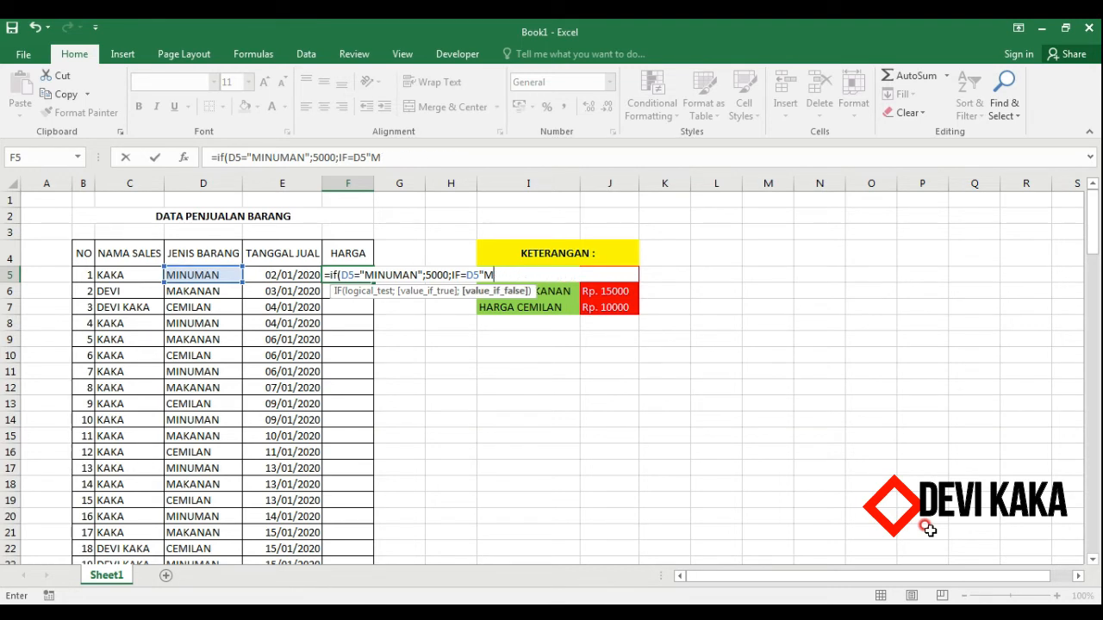
{"action": "key", "text": "BackSpace"}
{"action": "key", "text": "BackSpace"}
{"action": "key", "text": "BackSpace"}
{"action": "key", "text": "BackSpace"}
{"action": "key", "text": "BackSpace"}
{"action": "key", "text": "BackSpace"}
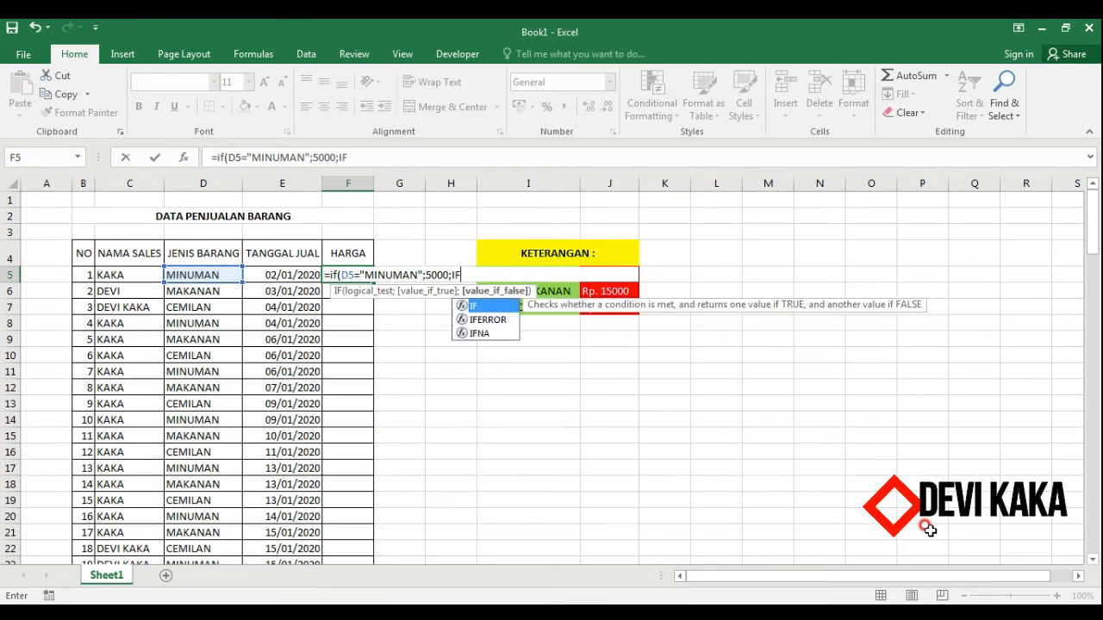
Add the nested condition D5="MAKANAN" returning 15000, followed by a semicolon separator.
{"action": "type", "text": "(D5="}
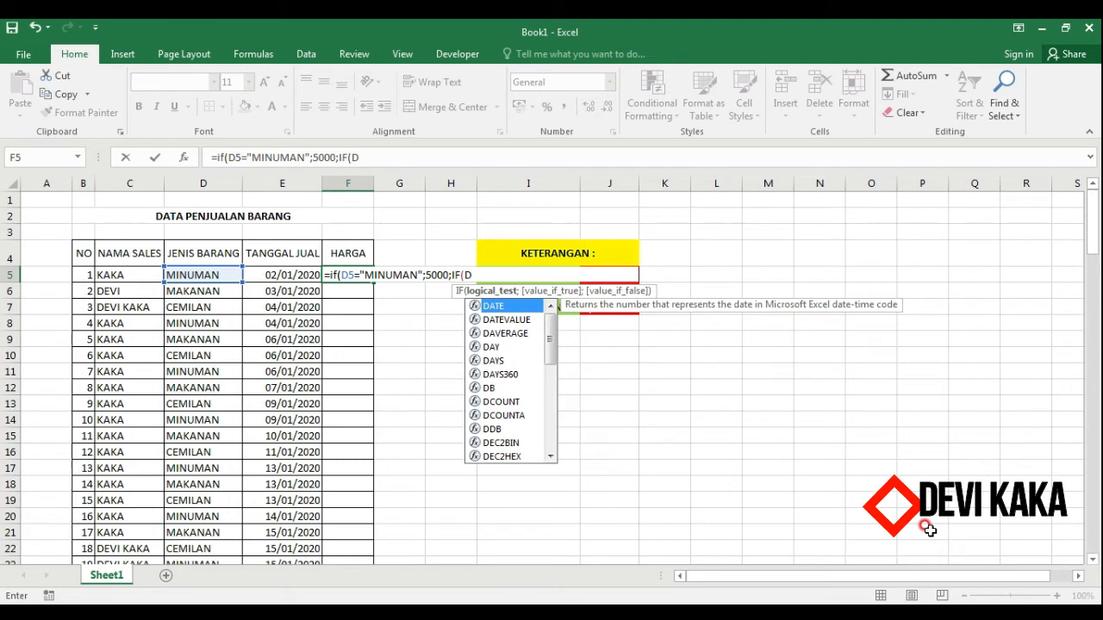
{"action": "type", "text": "\"MAKANAN\""}
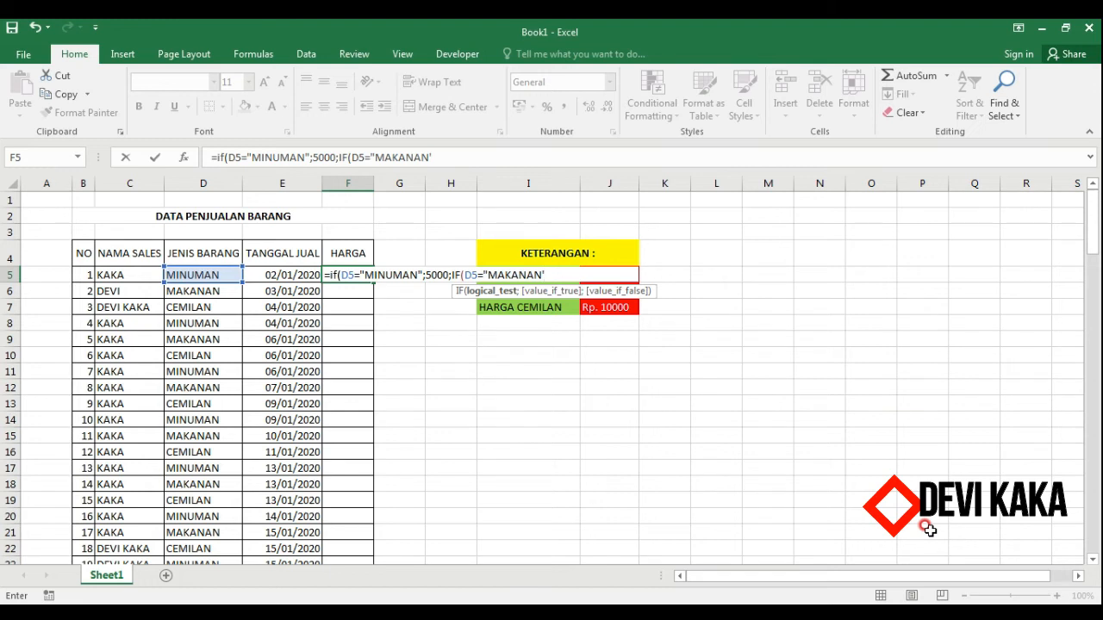
{"action": "type", "text": ";"}
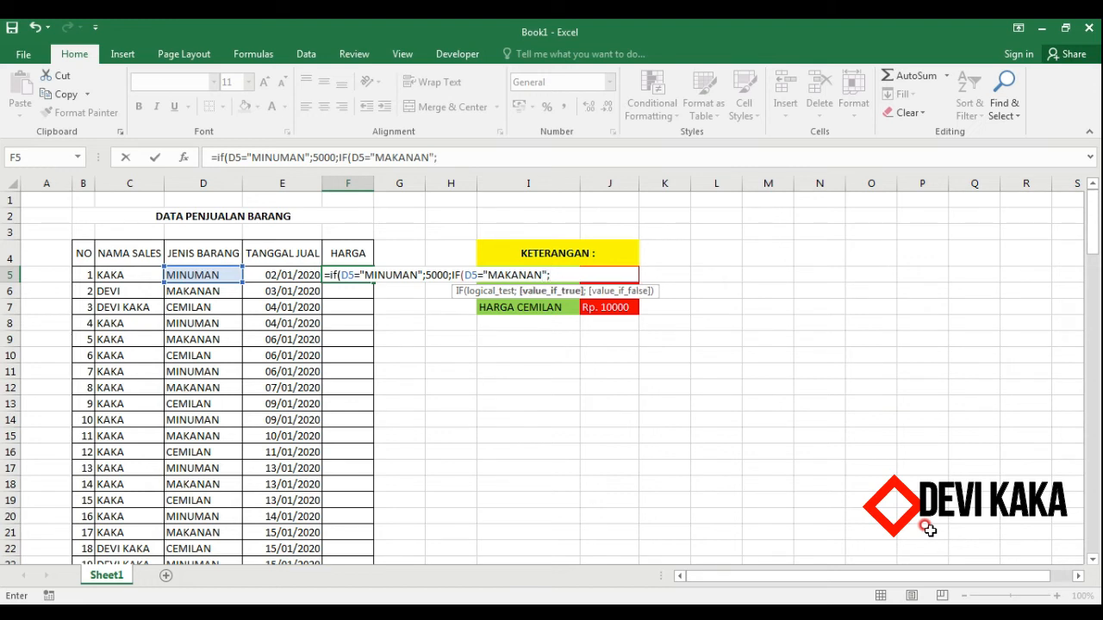
{"action": "type", "text": "15000;"}
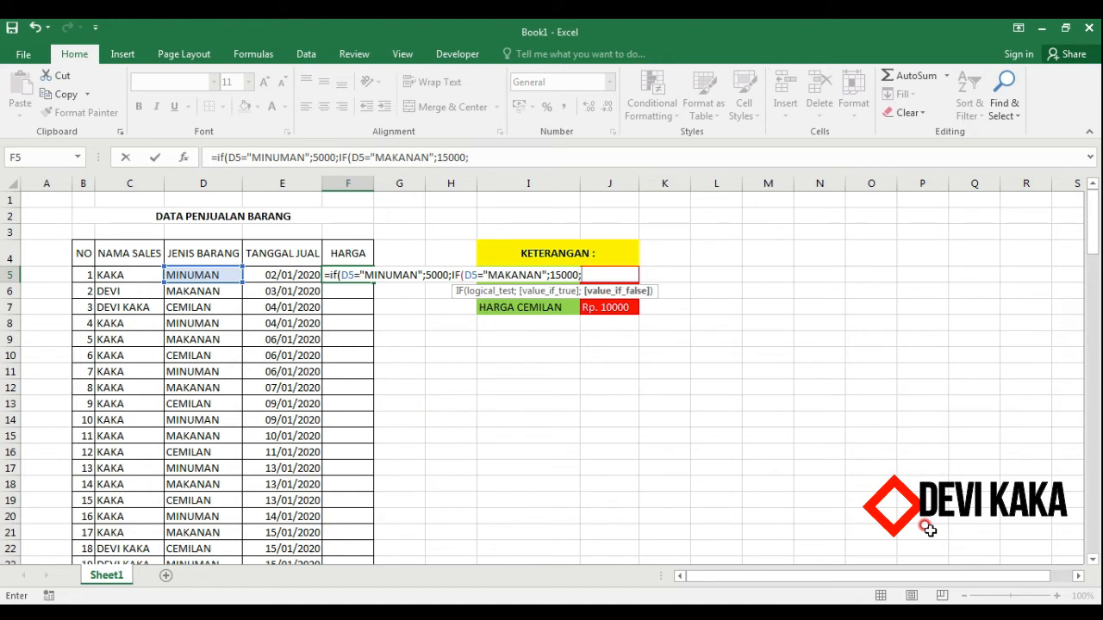
{"action": "type", "text": "IF"}
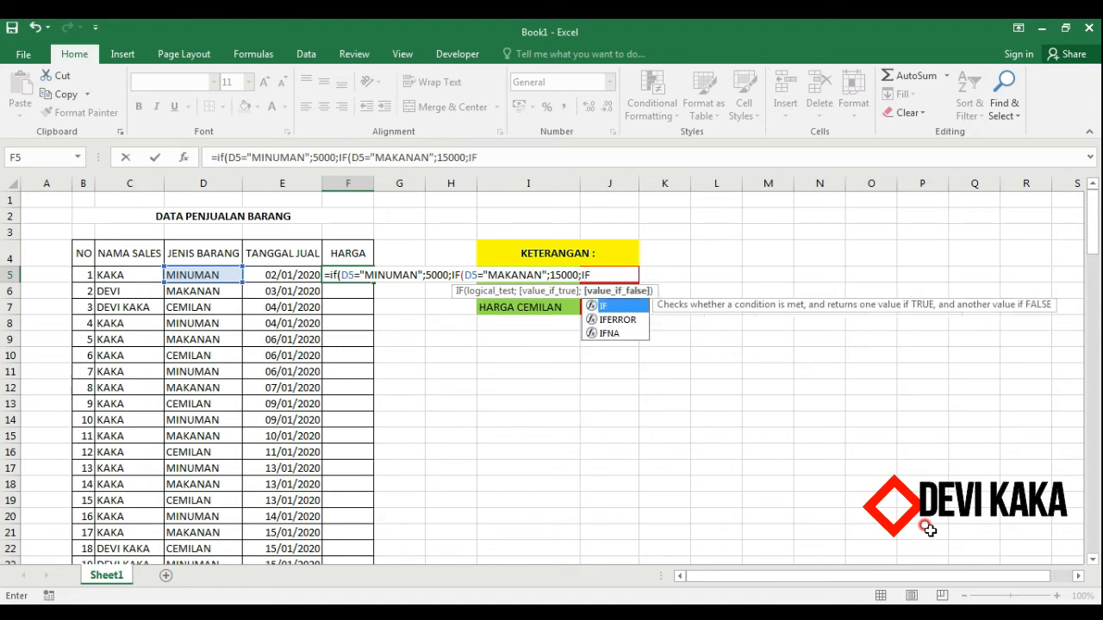
{"action": "type", "text": "(D5=CEMILAN"}
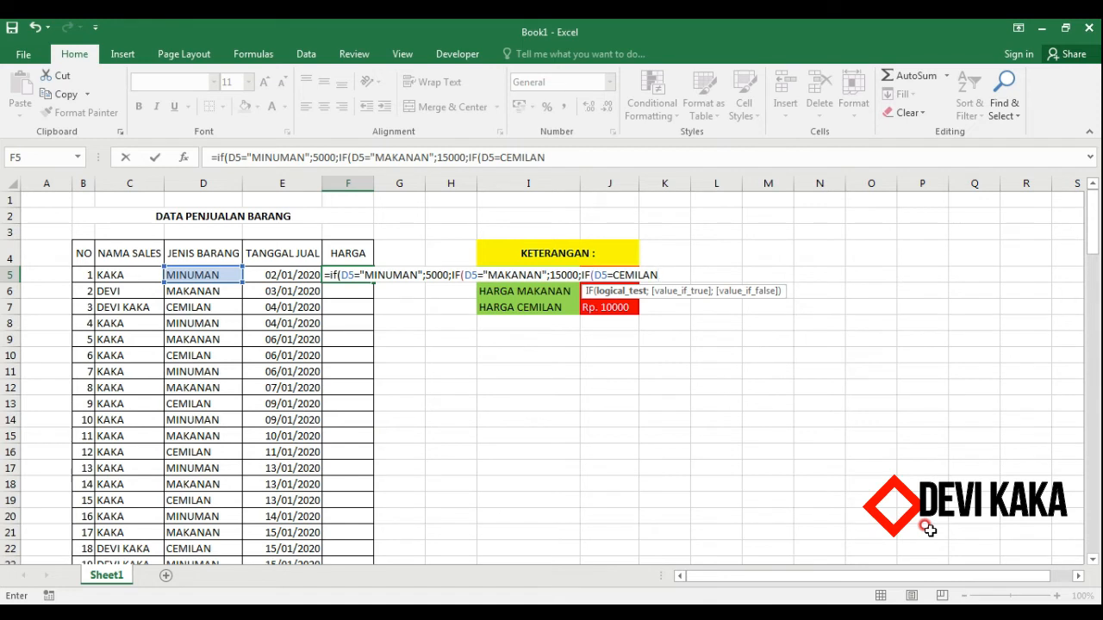
Nest a third IF testing D5="CEMILAN" returning 10000, else 0, close all three parentheses and enter the formula.
{"action": "key", "text": "BackSpace"}
{"action": "key", "text": "BackSpace"}
{"action": "key", "text": "BackSpace"}
{"action": "key", "text": "BackSpace"}
{"action": "key", "text": "BackSpace"}
{"action": "key", "text": "BackSpace"}
{"action": "key", "text": "BackSpace"}
{"action": "type", "text": "\"CEMILAN\";10"}
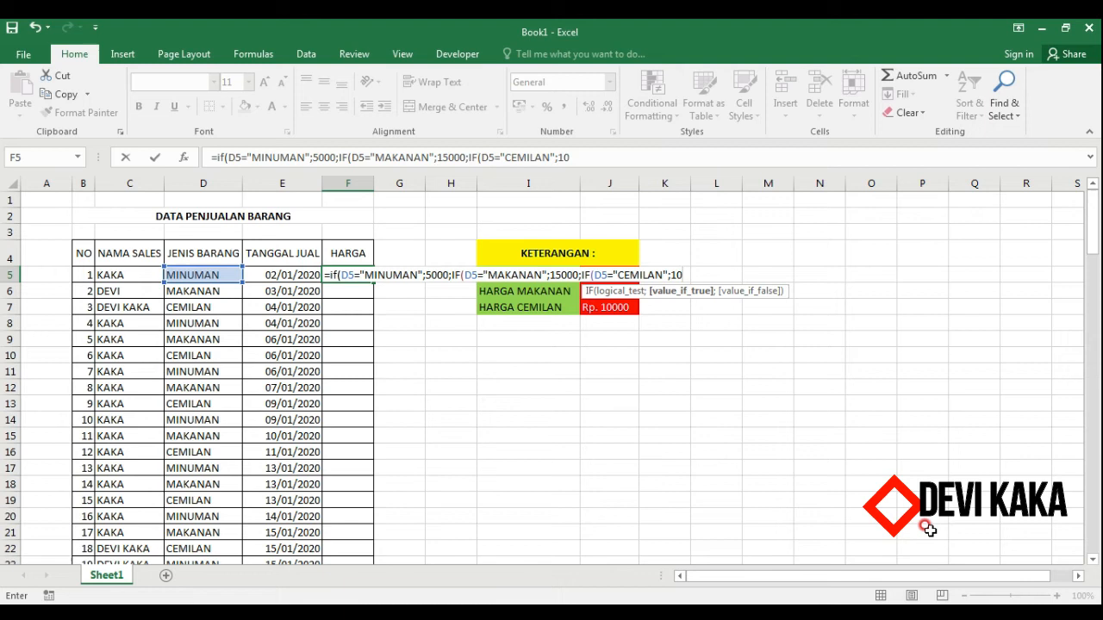
{"action": "type", "text": "000;0"}
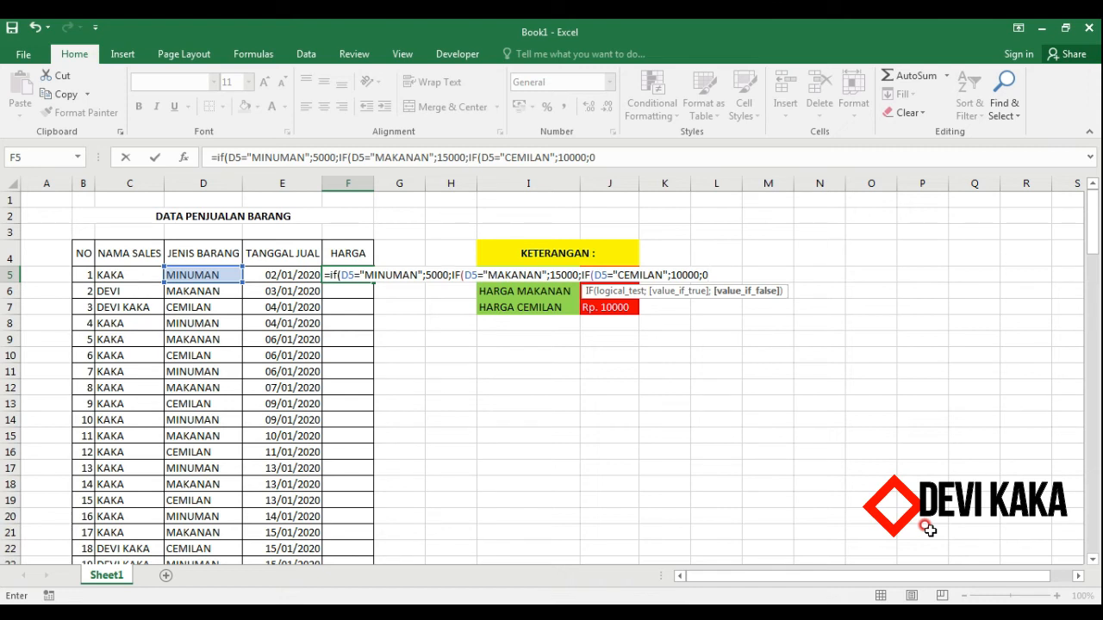
{"action": "type", "text": ")))"}
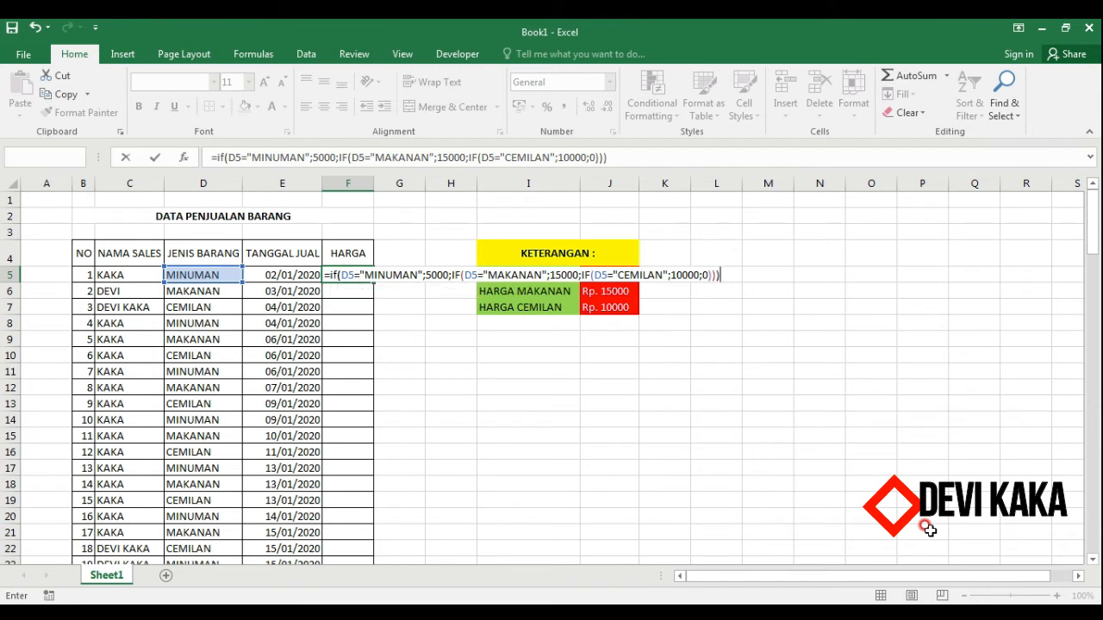
{"action": "key", "text": "Return"}
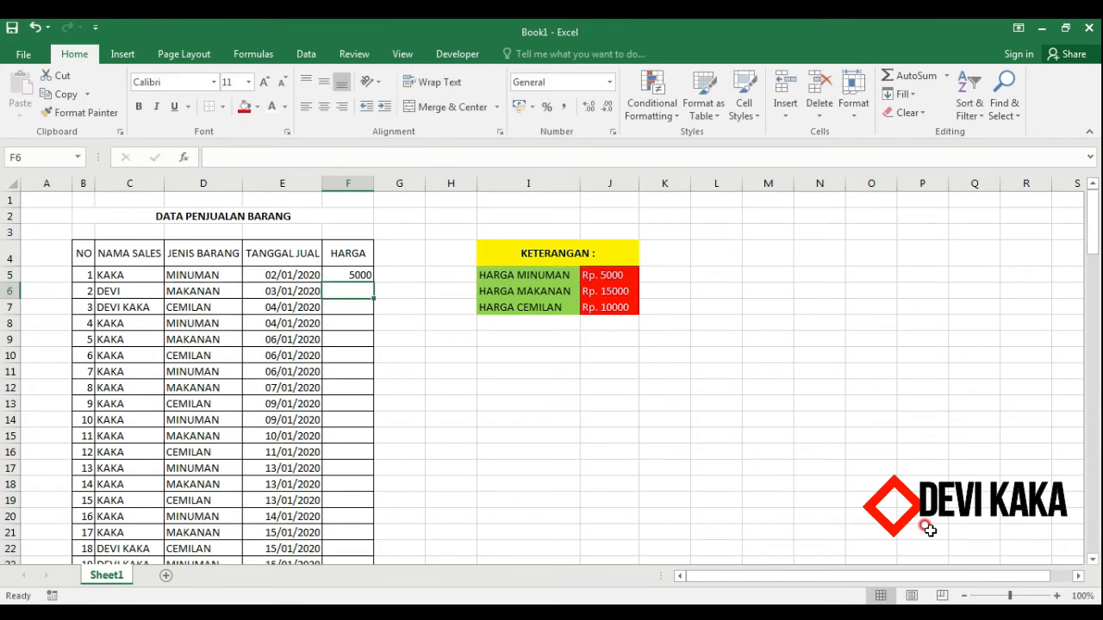
Copy the F5 formula down to F7 and inspect the copied formula in F6.
{"action": "left_click", "coordinate": [355, 274]}
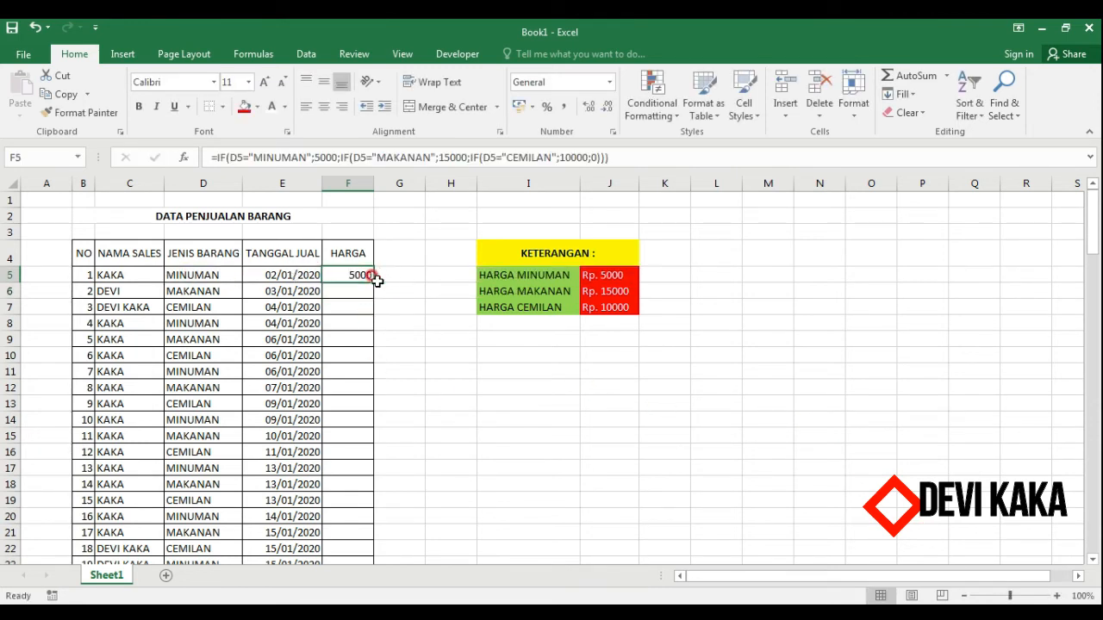
{"action": "left_click_drag", "start_coordinate": [373, 281], "coordinate": [379, 309]}
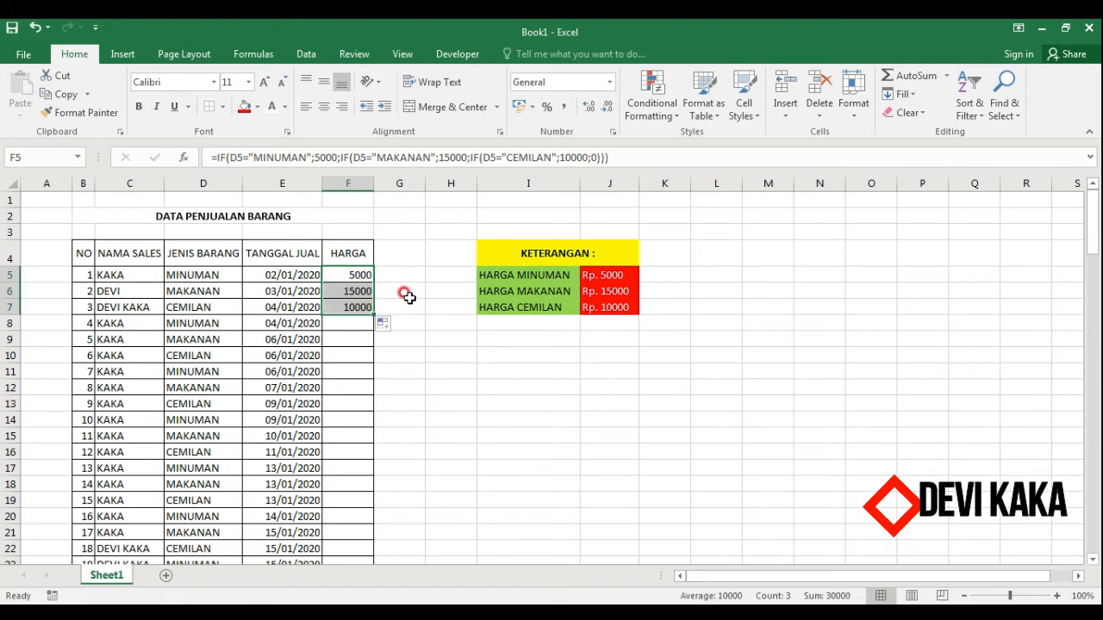
{"action": "left_click", "coordinate": [400, 290]}
{"action": "left_click", "coordinate": [353, 291]}
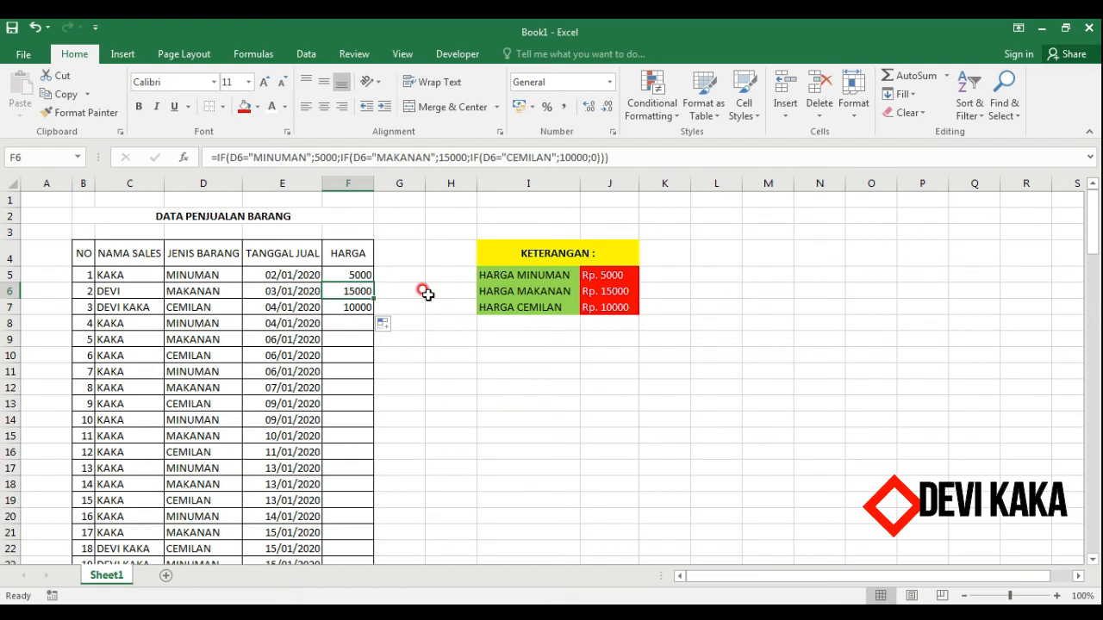
Test the formula by changing D7 to MINUMAN and entering CEMILAN in E8, then undo those edits.
{"action": "left_click", "coordinate": [209, 309]}
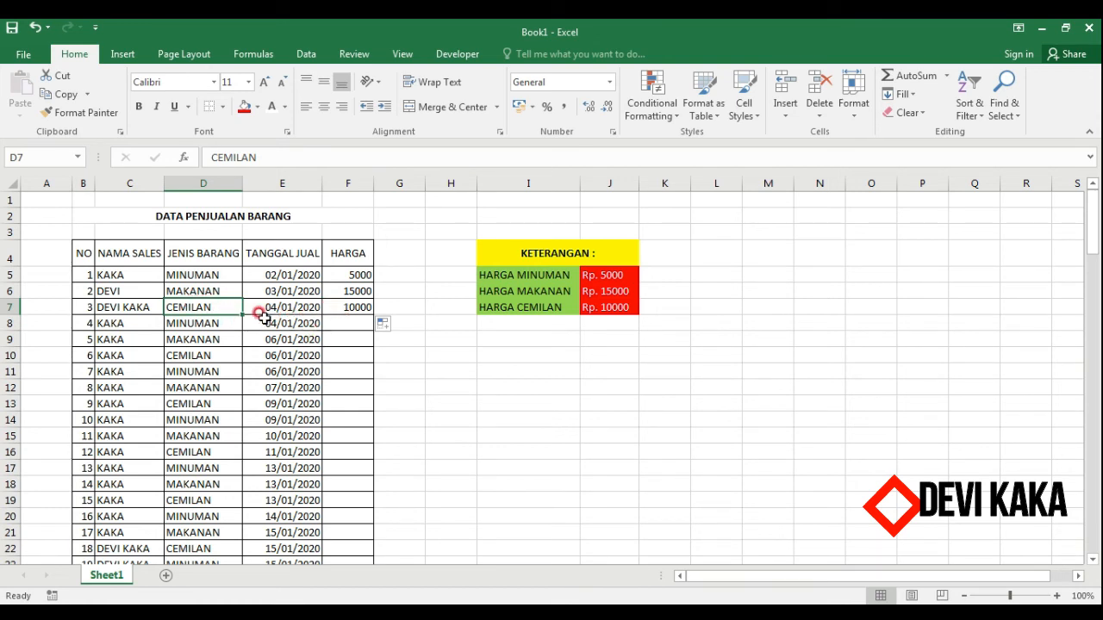
{"action": "type", "text": "MINUM"}
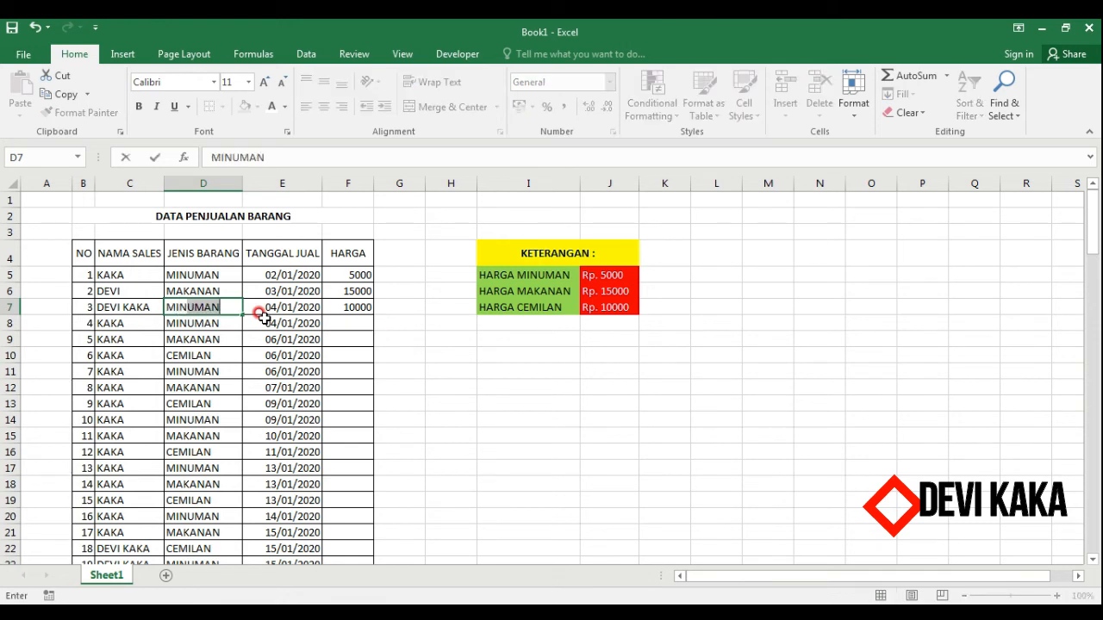
{"action": "key", "text": "Return"}
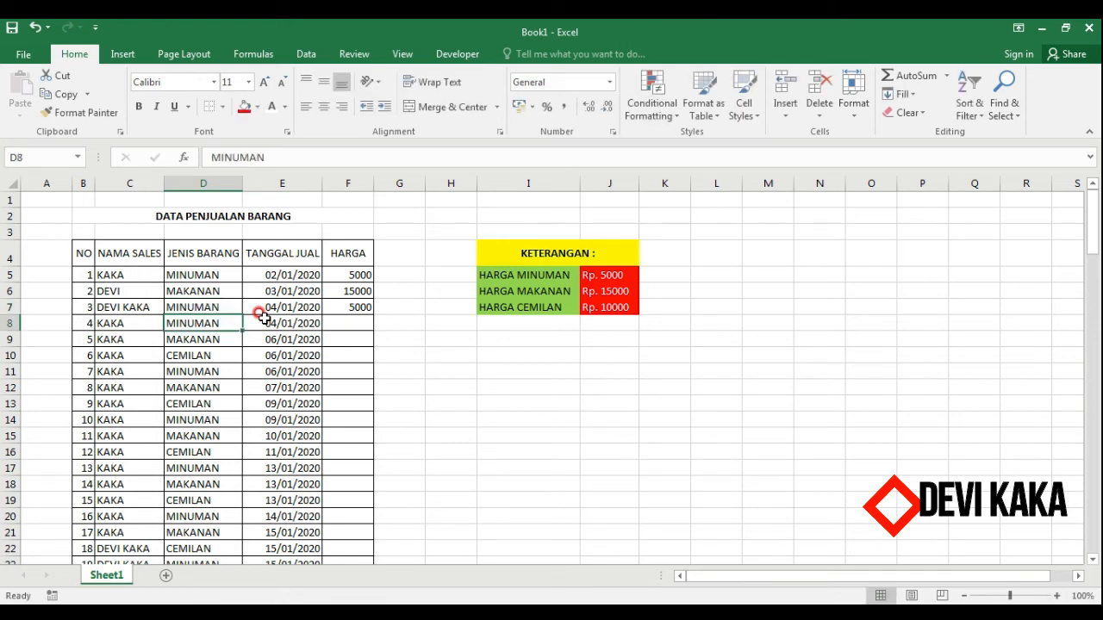
{"action": "left_click", "coordinate": [262, 318]}
{"action": "type", "text": "CEMILAN"}
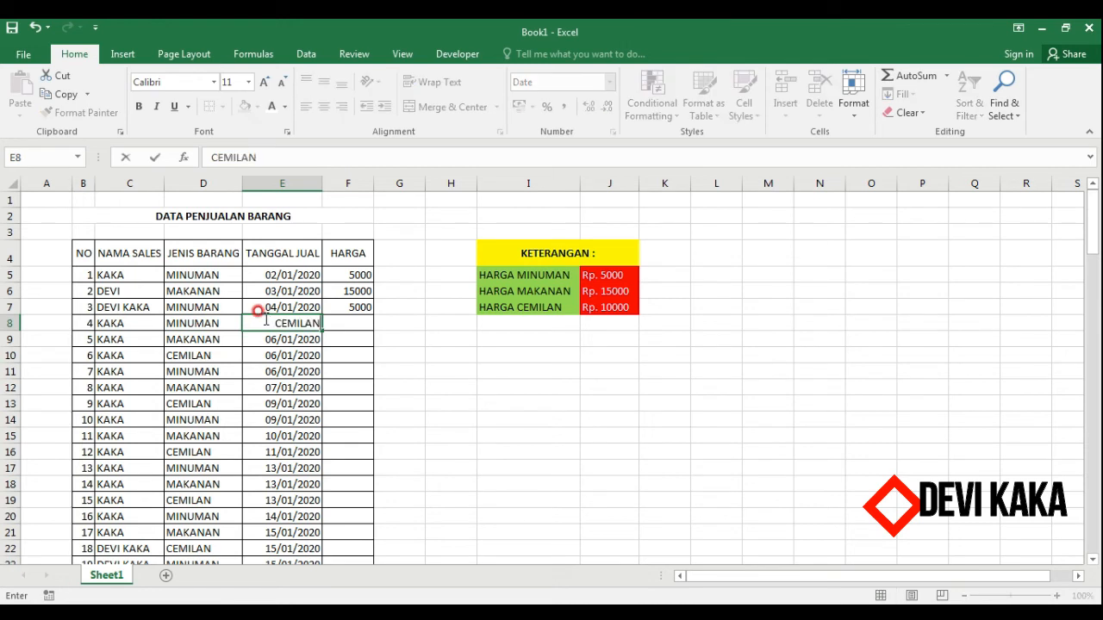
{"action": "key", "text": "Return"}
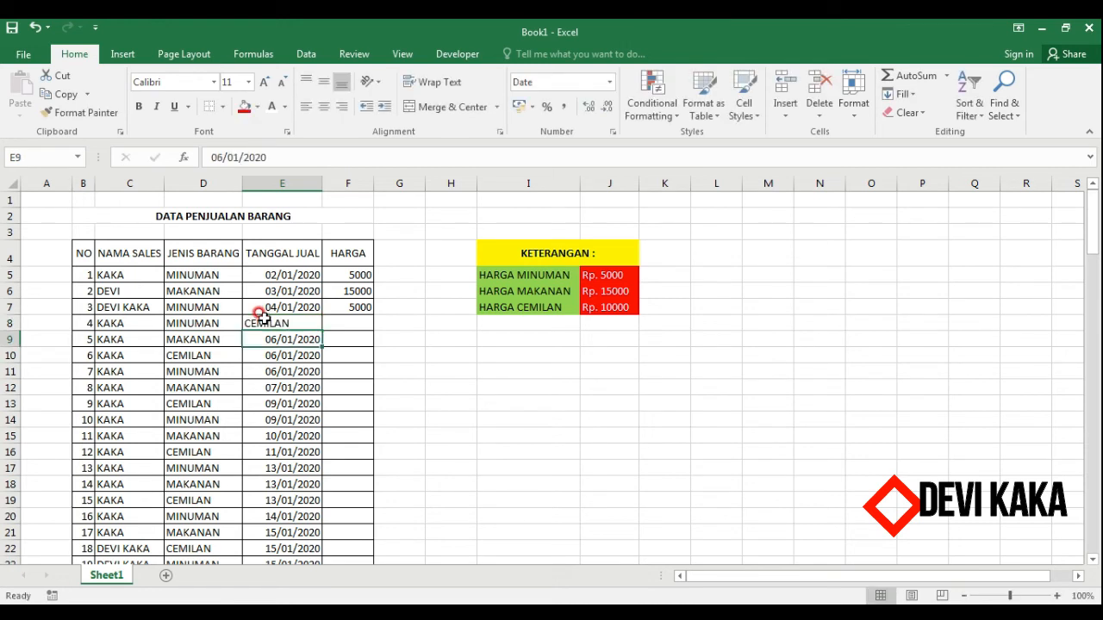
{"action": "left_click", "coordinate": [421, 329]}
{"action": "key", "text": "ctrl+z"}
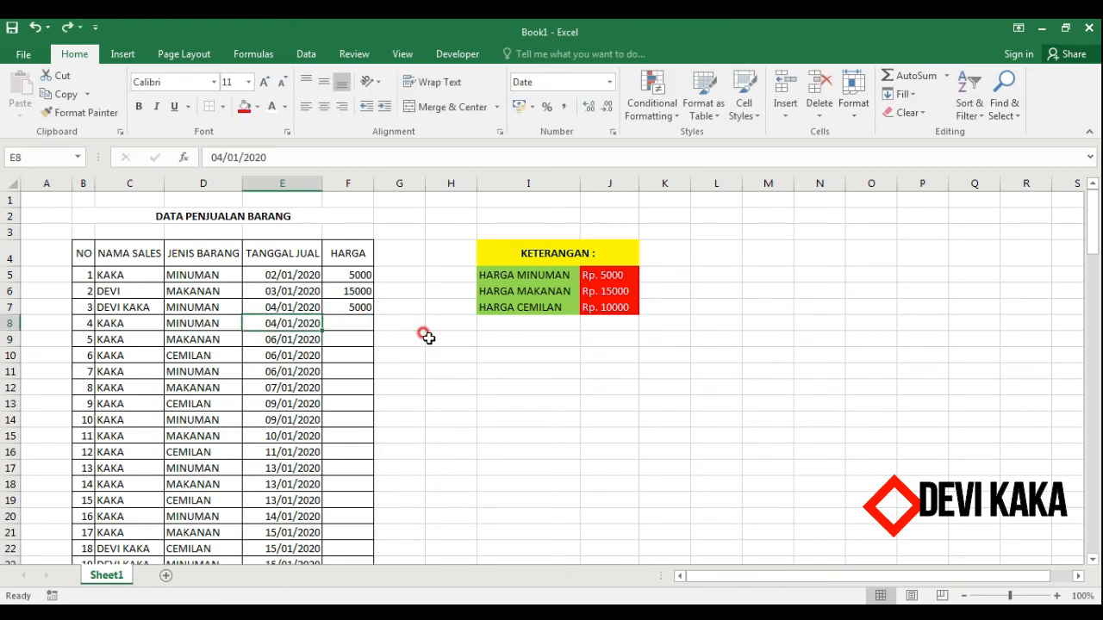
{"action": "key", "text": "ctrl+y"}
Fill the HARGA formula from F7 down through the last data row of the table.
{"action": "left_click", "coordinate": [370, 309]}
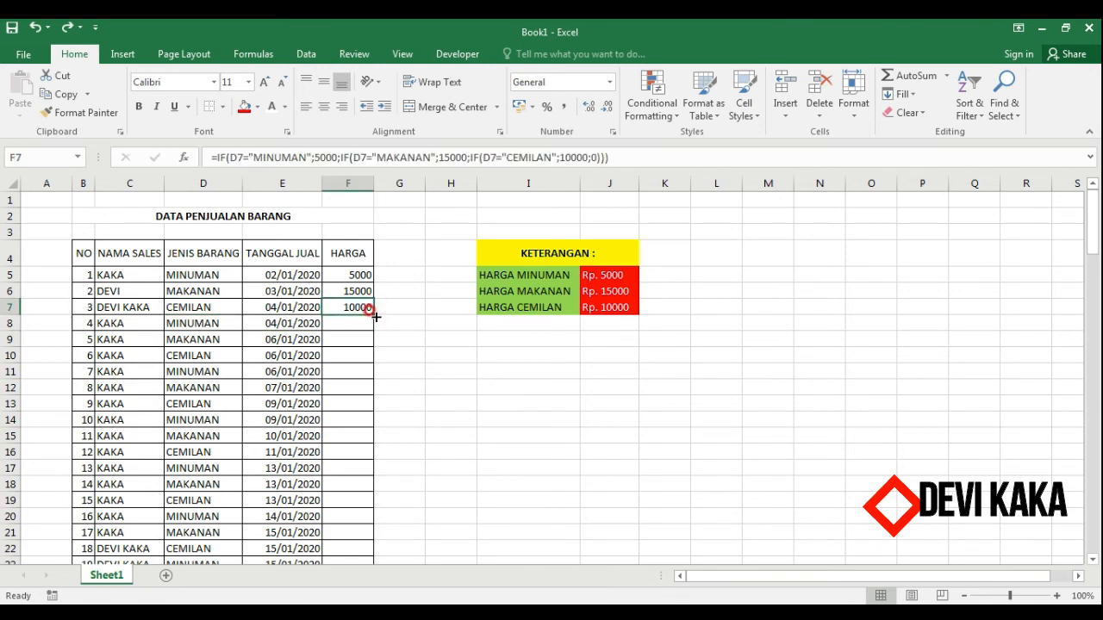
{"action": "double_click", "coordinate": [376, 317]}
{"action": "scroll", "coordinate": [398, 328], "scroll_direction": "down", "scroll_amount": 6}
{"action": "scroll", "coordinate": [412, 346], "scroll_direction": "down", "scroll_amount": 20}
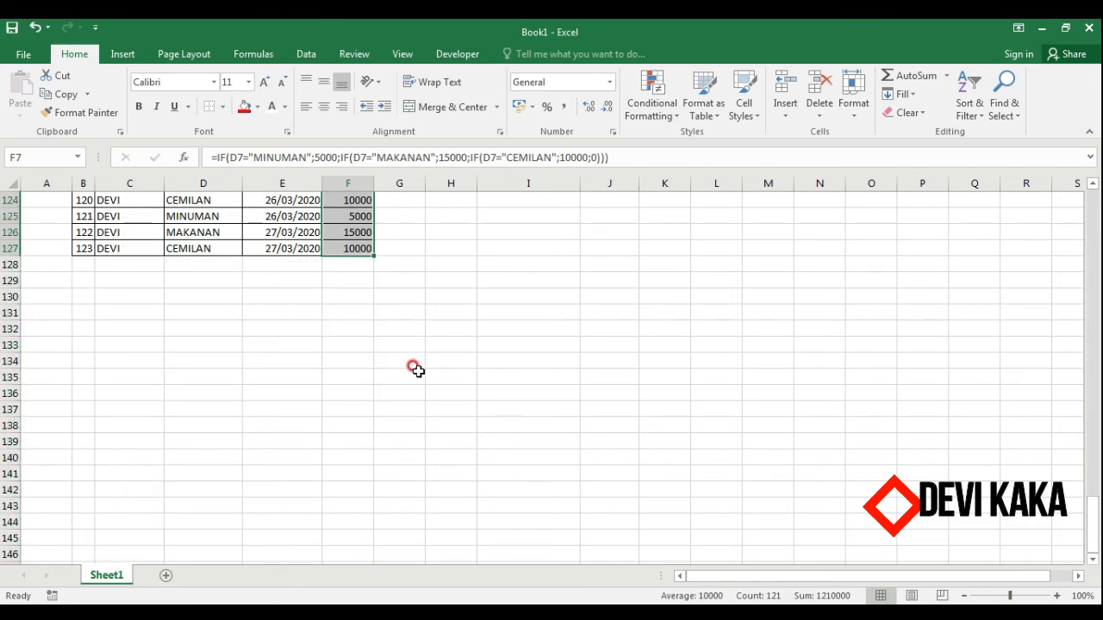
{"action": "scroll", "coordinate": [416, 368], "scroll_direction": "up", "scroll_amount": 20}
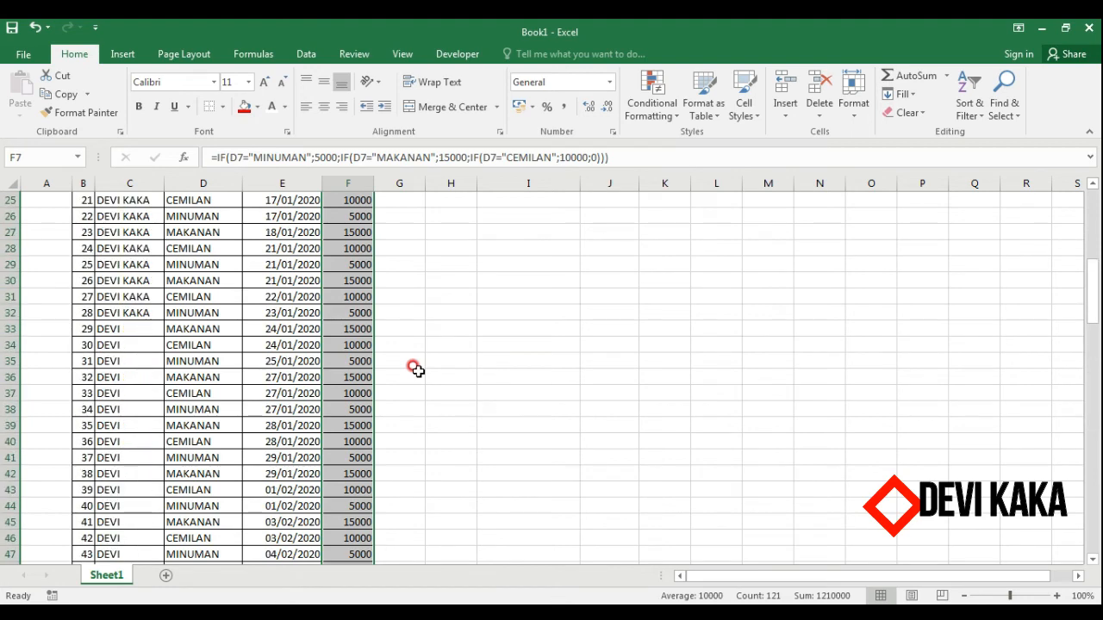
{"action": "scroll", "coordinate": [415, 369], "scroll_direction": "up", "scroll_amount": 8}
{"action": "left_click", "coordinate": [370, 311]}
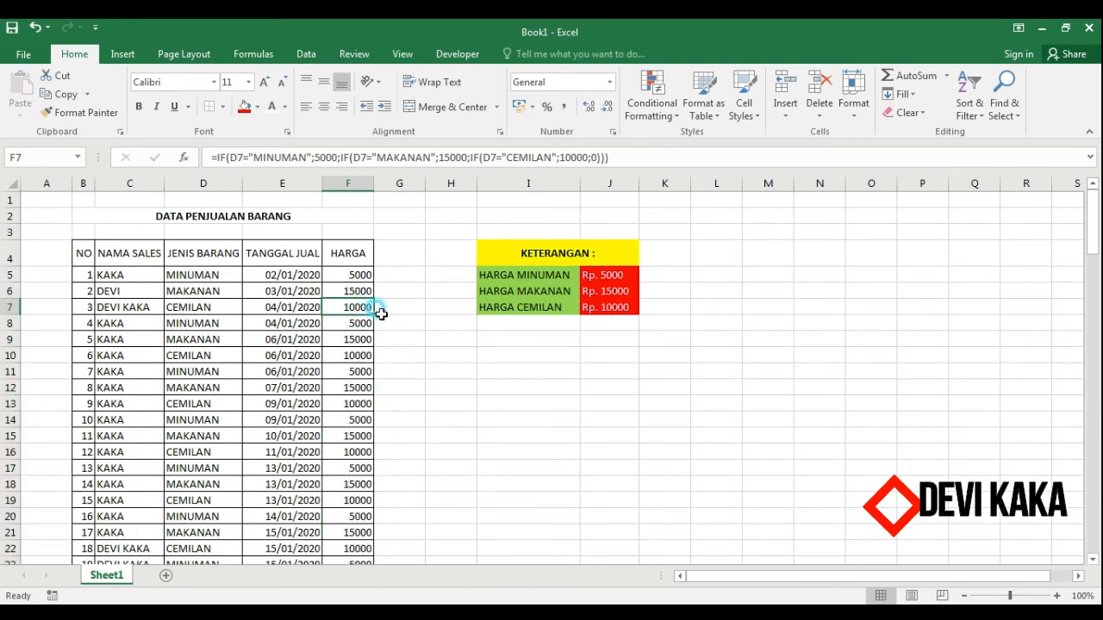
{"action": "double_click", "coordinate": [380, 313]}
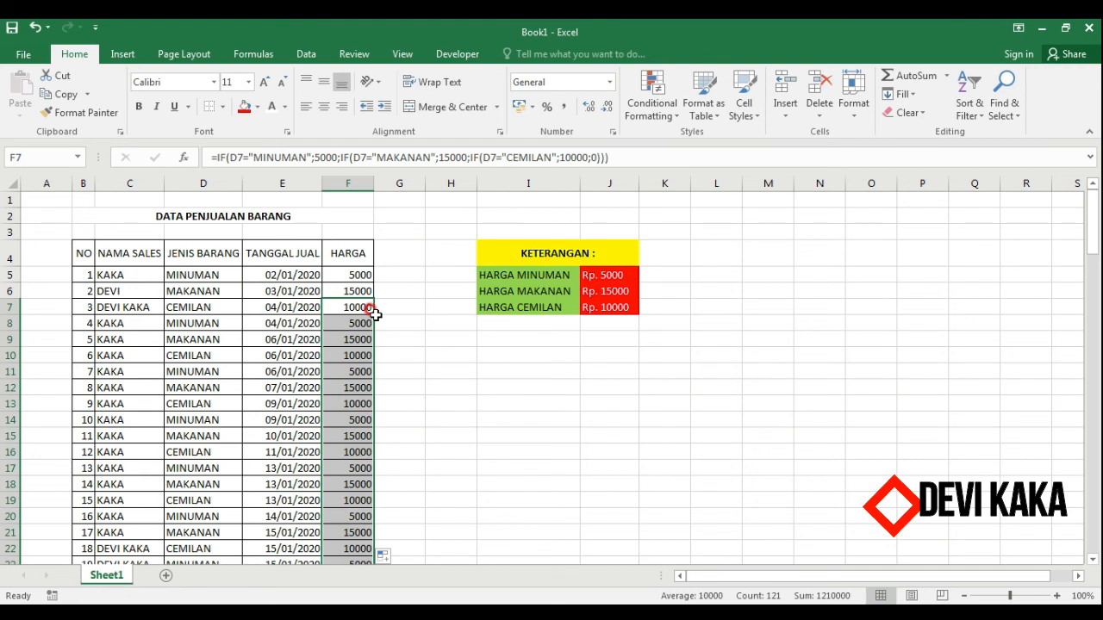
{"action": "left_click", "coordinate": [445, 367]}
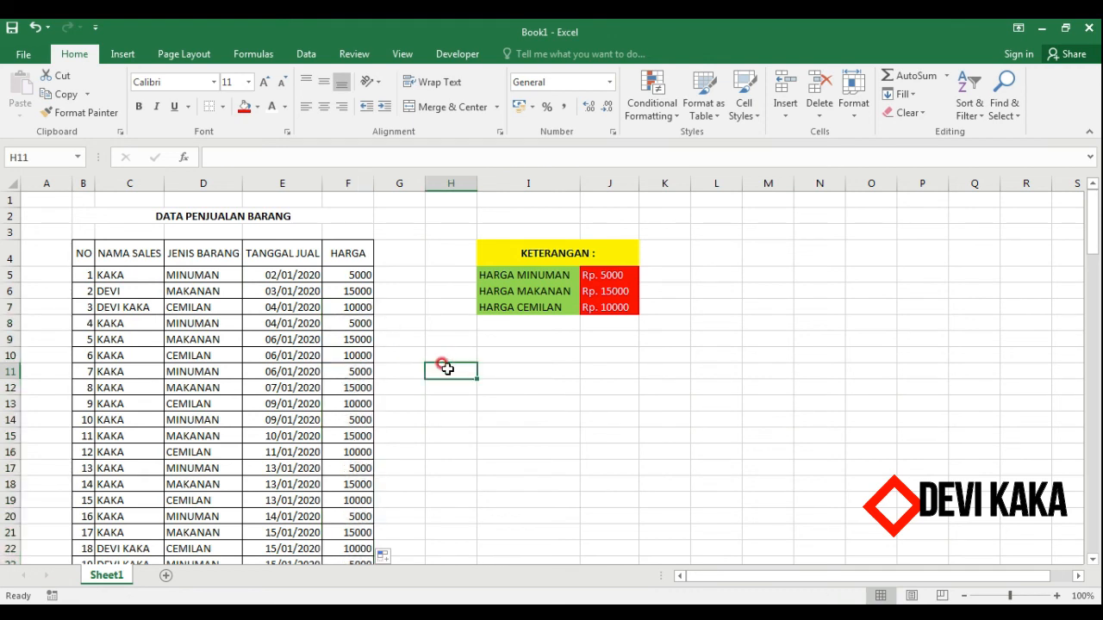
{"action": "left_click", "coordinate": [461, 340]}
{"action": "left_click", "coordinate": [668, 386]}
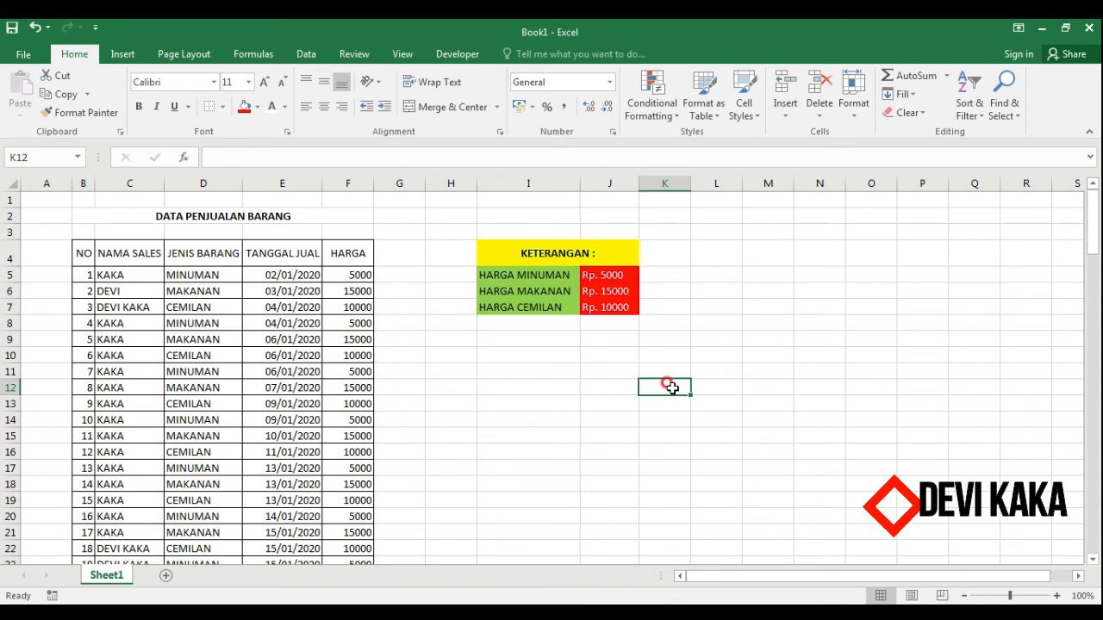
{"action": "left_click", "coordinate": [359, 290]}
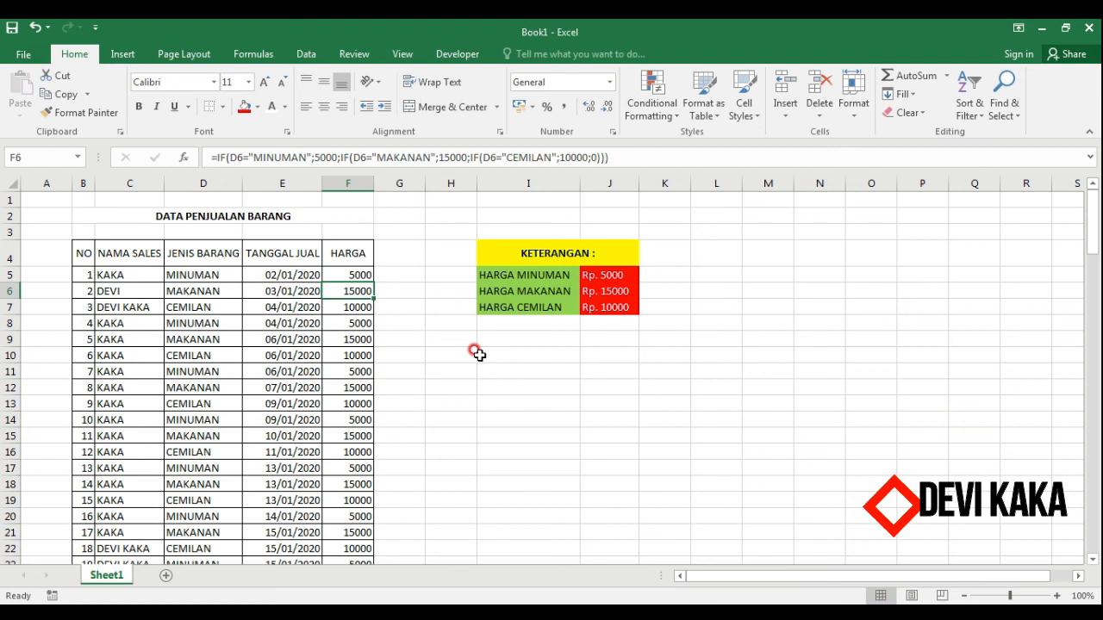
{"action": "left_click", "coordinate": [479, 354]}
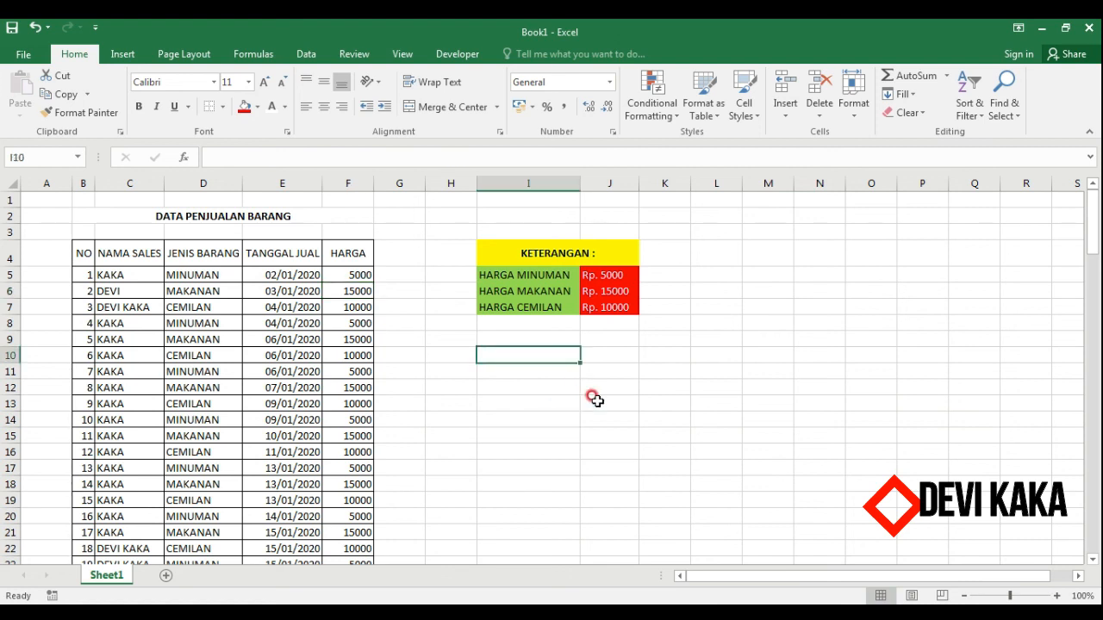